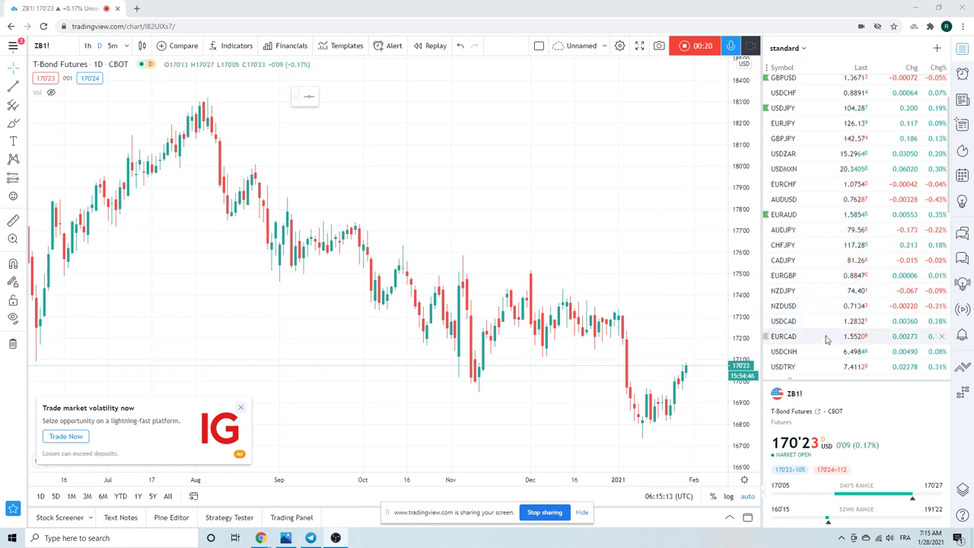
- Scroll the watchlist to show the GC1!, TSLA, AAPL, ES1!, NQ1!, ZN1! and ZB1! rows
scroll(826, 345, up, 2)
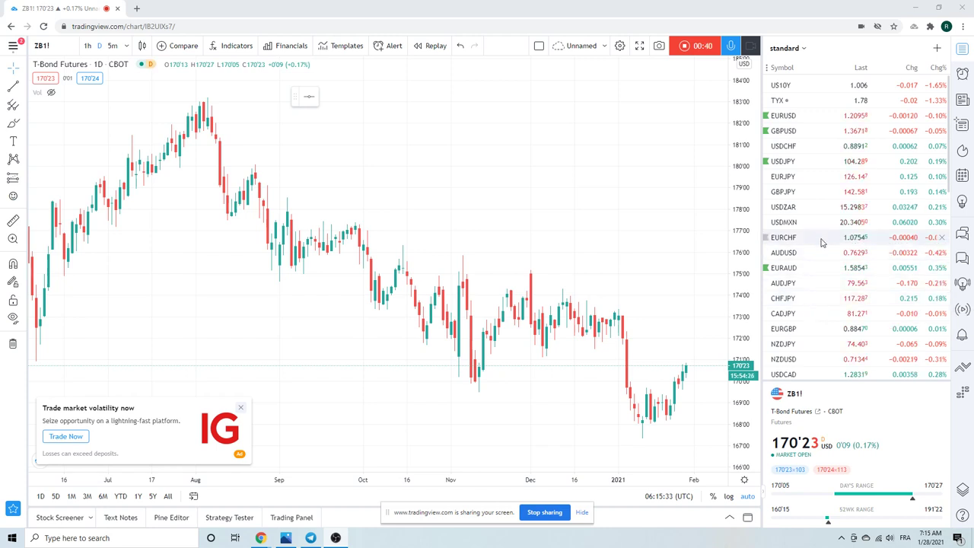
scroll(832, 237, down, 2)
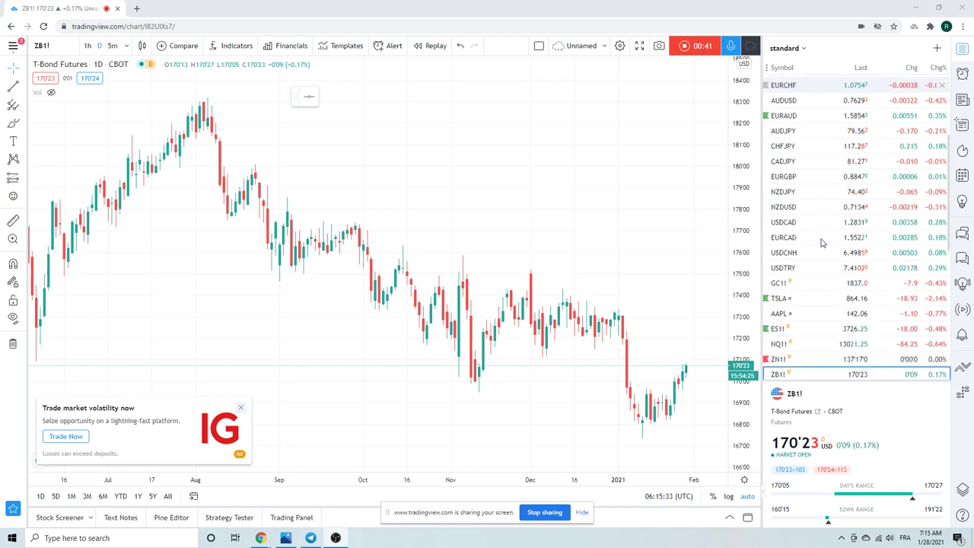
- Load the ES1! daily chart and zoom out to span Sep 2019 to Feb 2021
click(784, 330)
scroll(573, 243, down, 4)
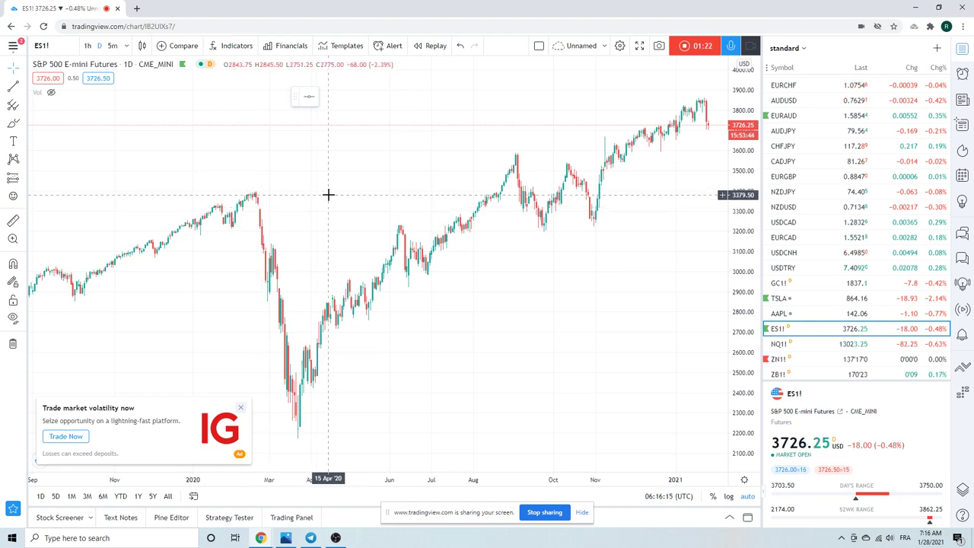
- Zoom the ES1! daily chart in until the time axis covers about Jul 2020 to Feb 2021
scroll(291, 209, up, 3)
scroll(290, 211, down, 2)
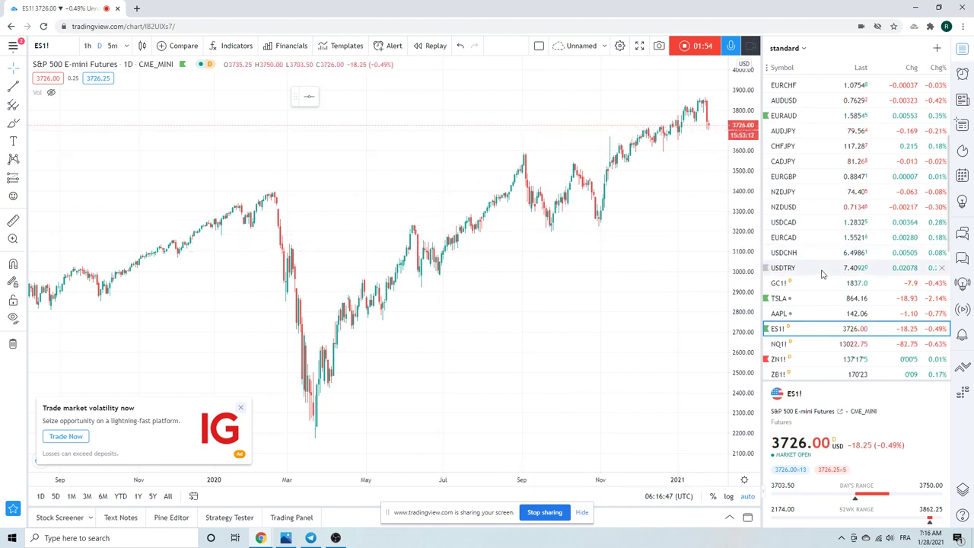
scroll(542, 276, up, 3)
scroll(542, 276, up, 3)
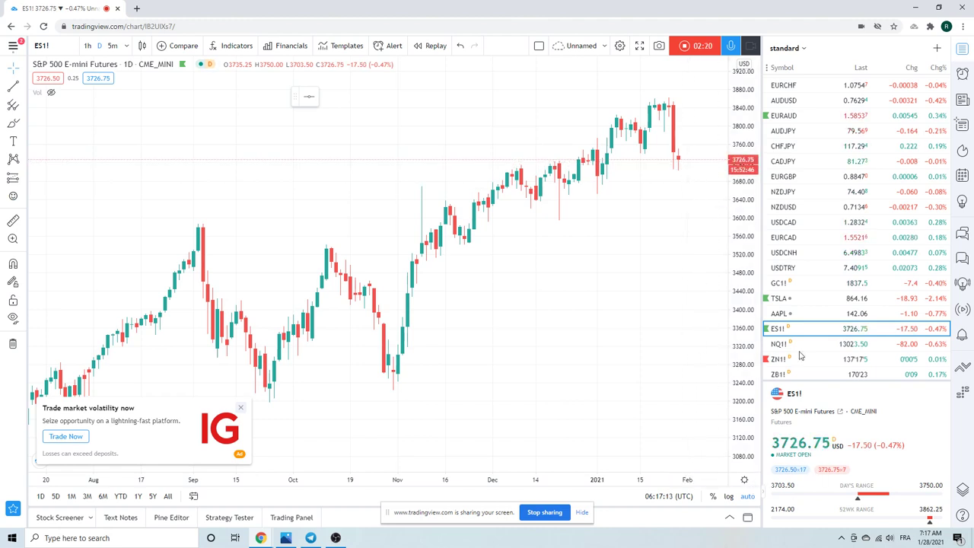
- Check NZDJPY on 1h candles, then show hourly AUDJPY zoomed out over January 2021
click(786, 192)
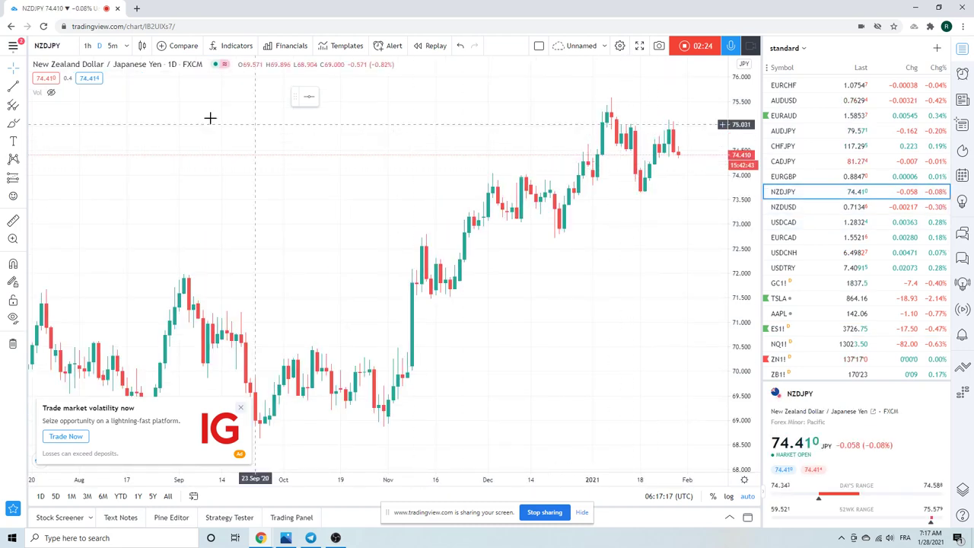
click(89, 46)
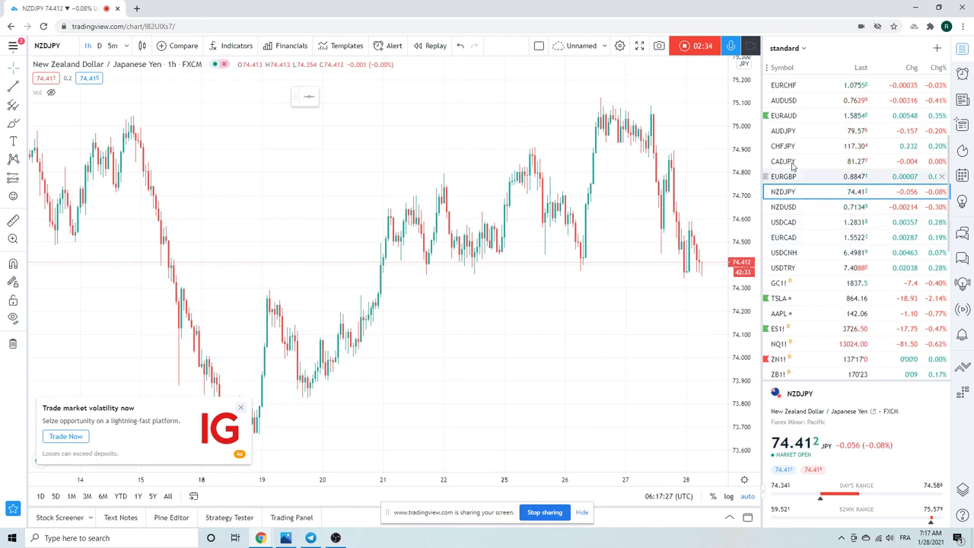
click(782, 130)
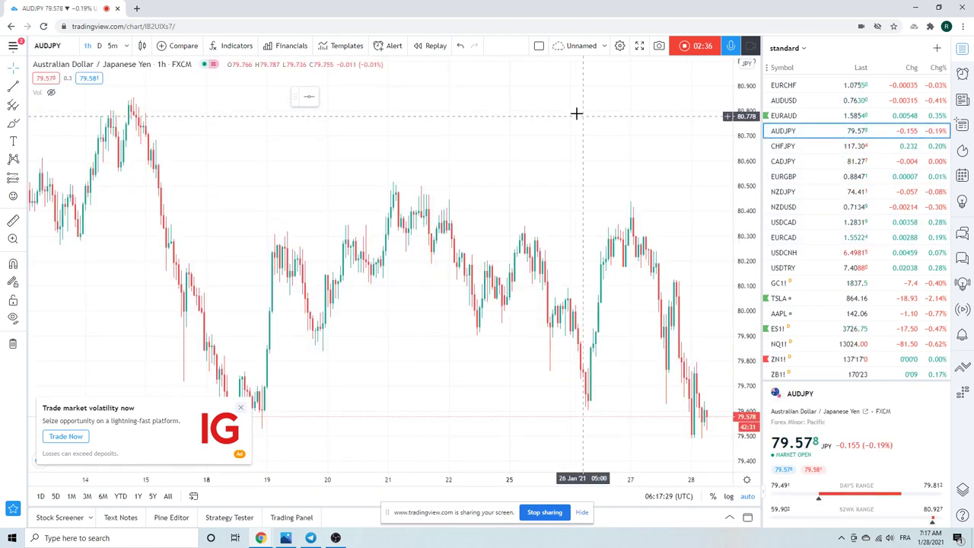
scroll(576, 111, down, 2)
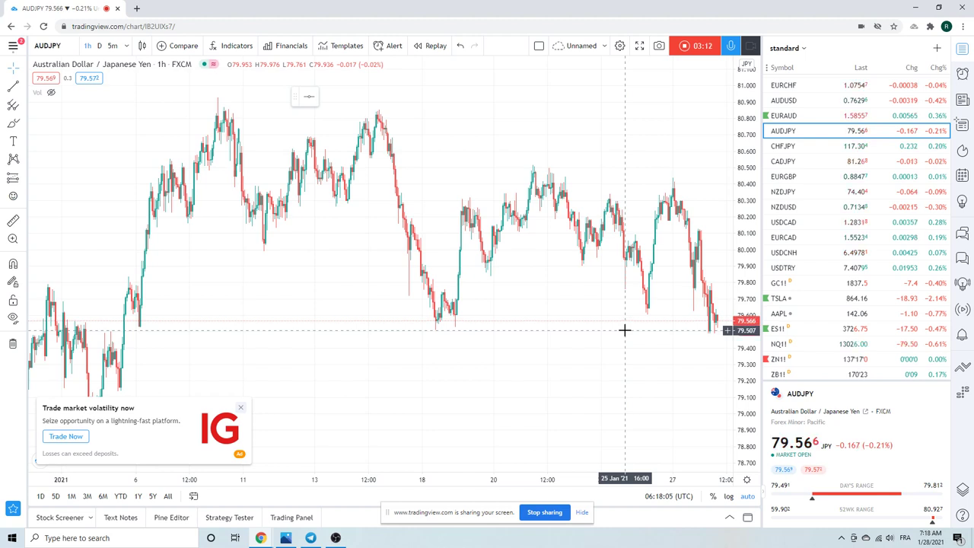
- Switch the main chart to the 1-hour CADJPY pair
click(789, 160)
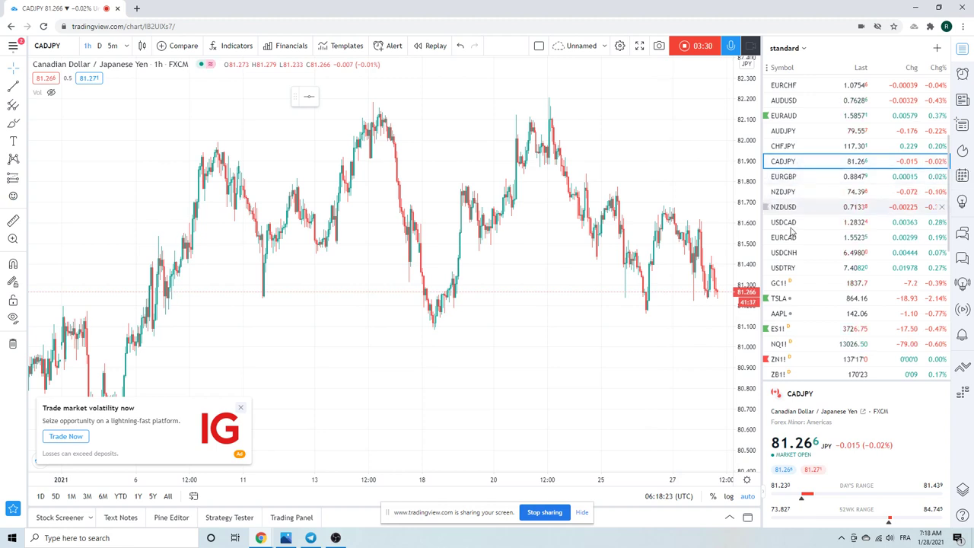
- Show hourly GC1! gold futures for mid-to-late January 2021 and return the watchlist to the top
click(781, 289)
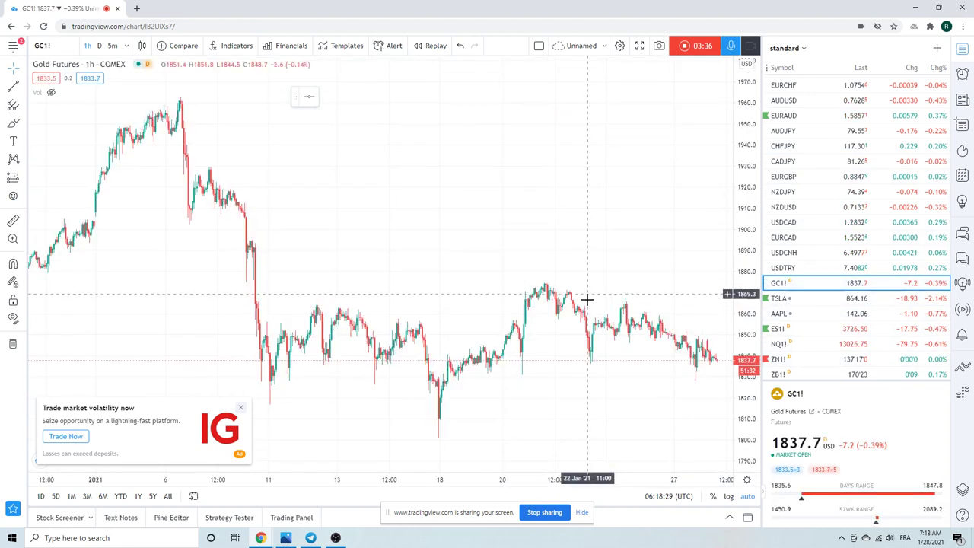
scroll(587, 302, up, 2)
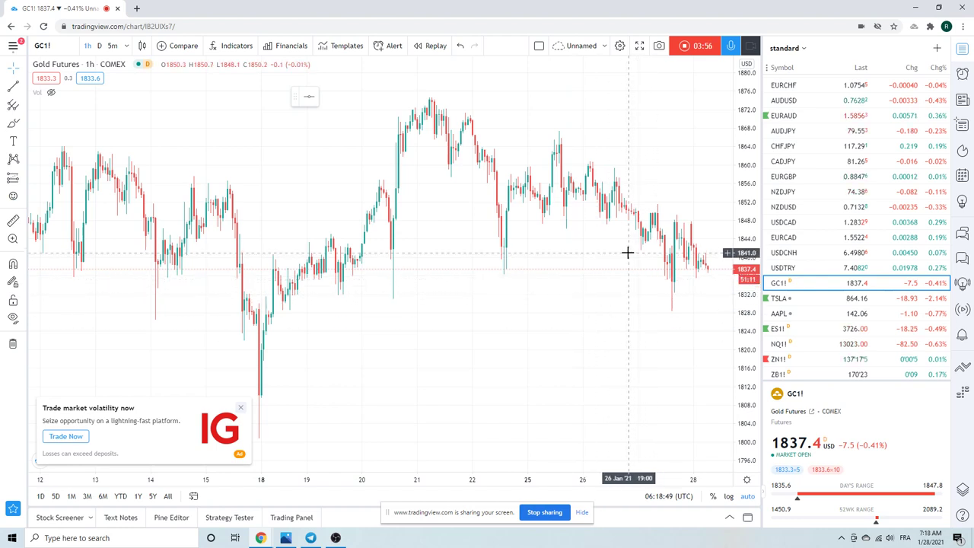
scroll(627, 255, down, 2)
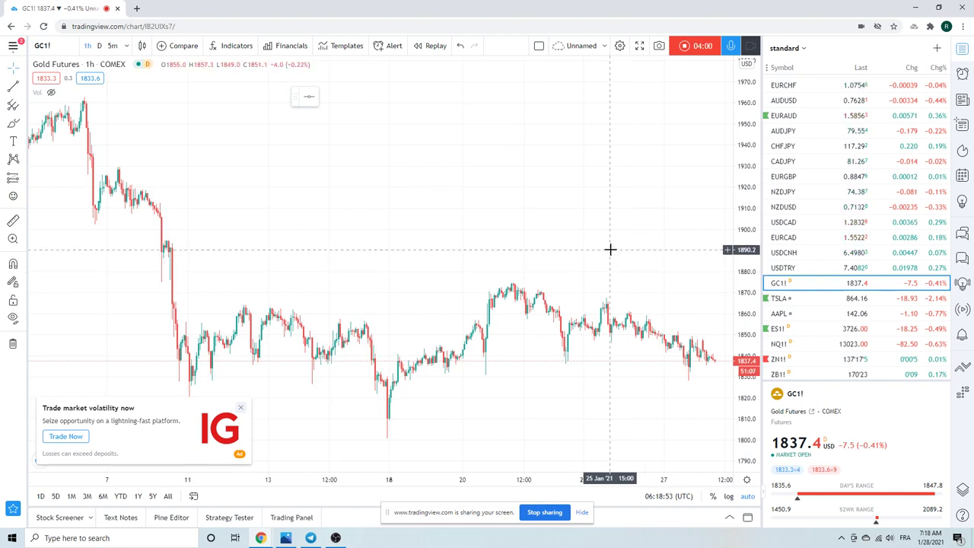
scroll(610, 250, up, 2)
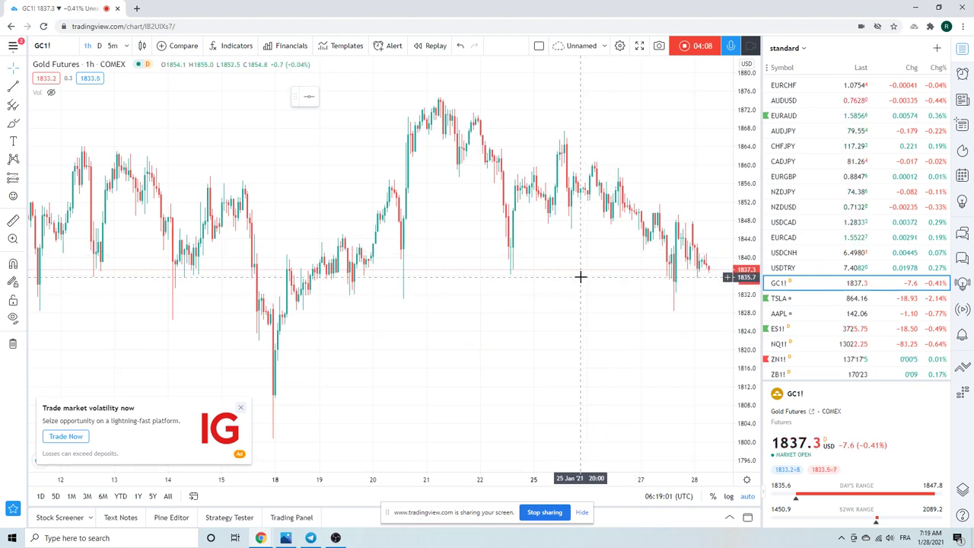
scroll(803, 255, up, 5)
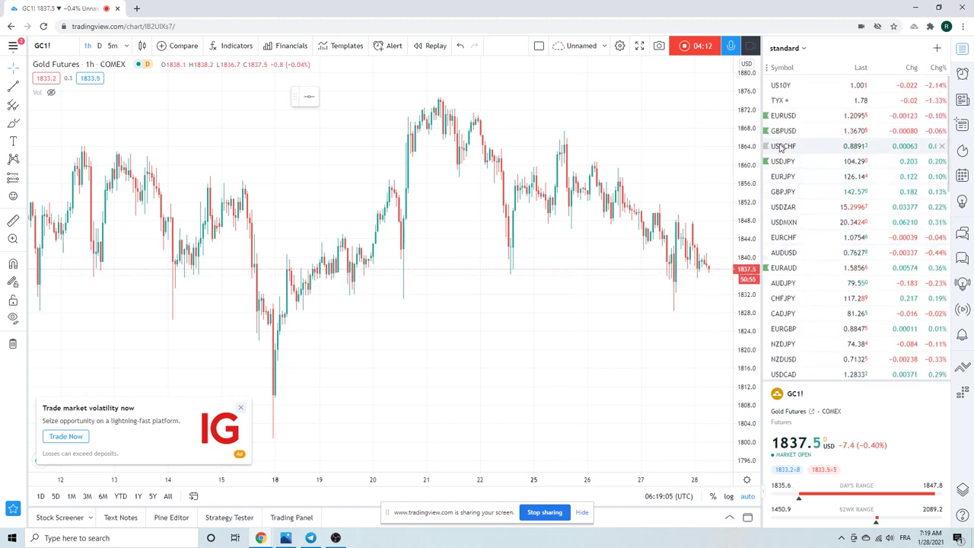
- Show USDCHF on daily candles, zoomed to July 2020 through February 2021
click(781, 147)
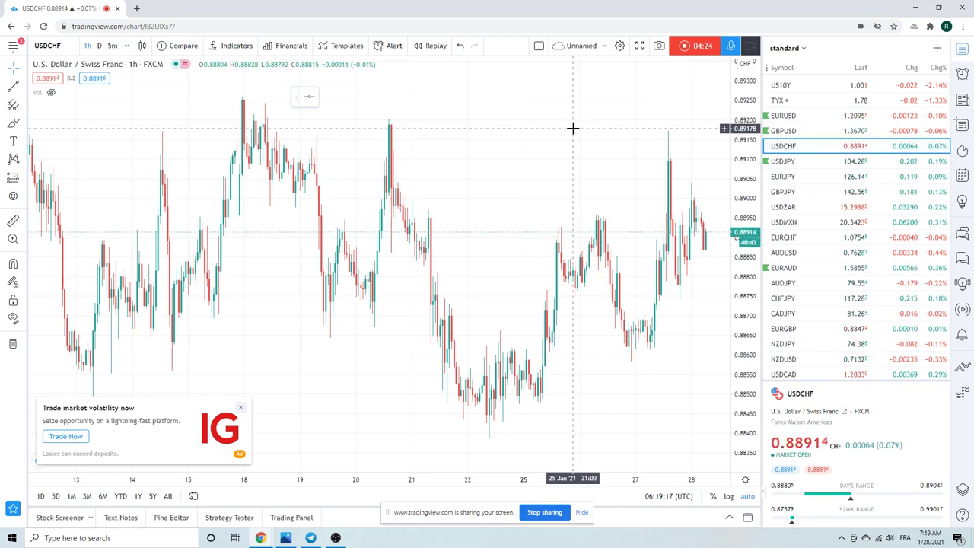
scroll(473, 188, down, 3)
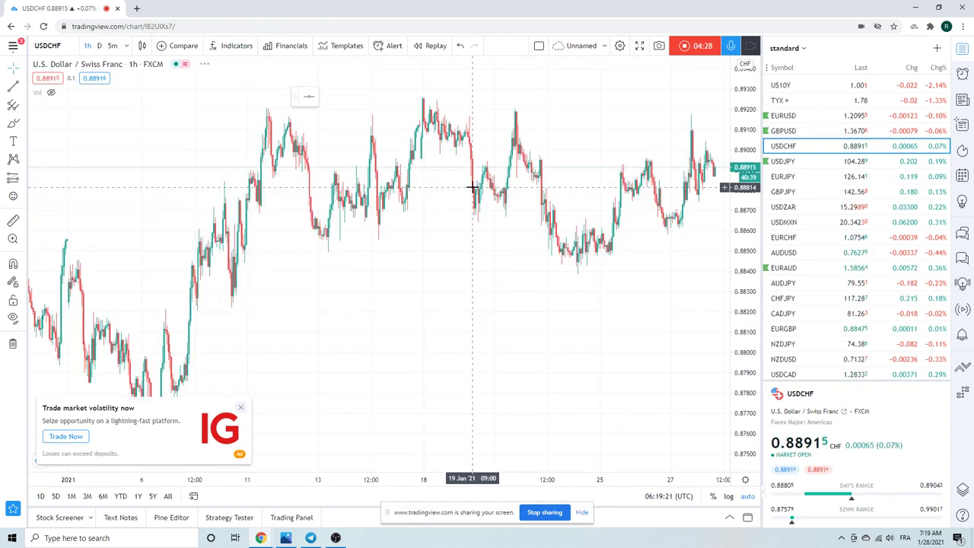
click(100, 45)
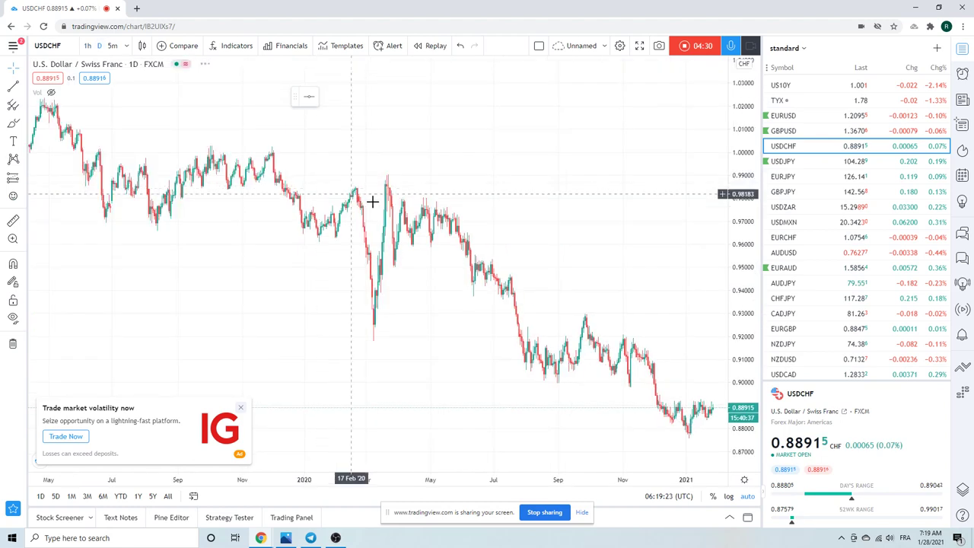
scroll(402, 327, up, 3)
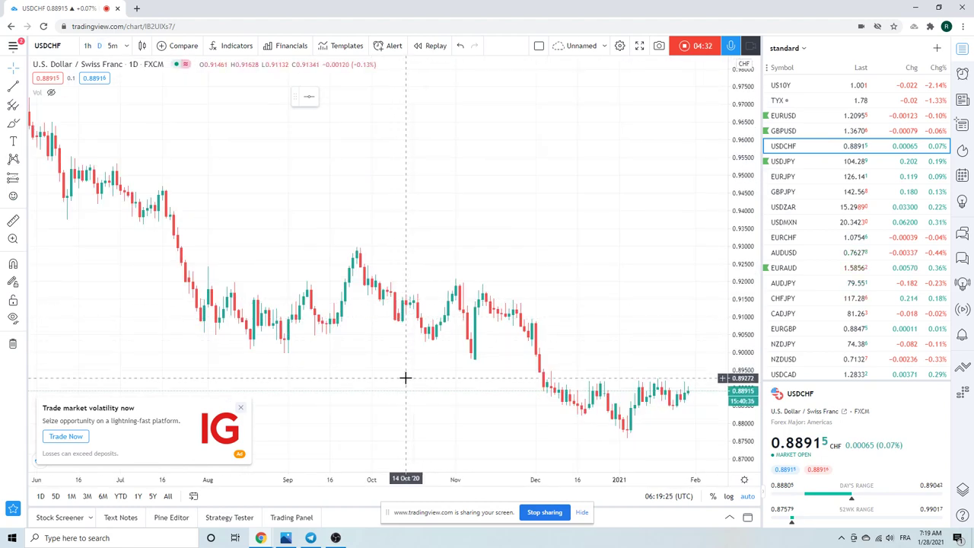
scroll(406, 378, up, 2)
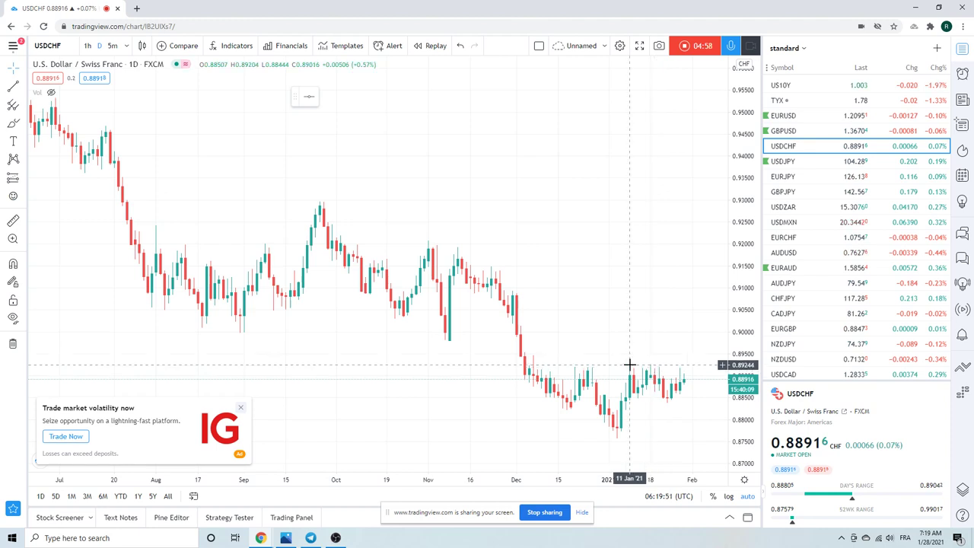
- Glance at EURUSD and USDCHF, then load the daily USDZAR chart
click(791, 117)
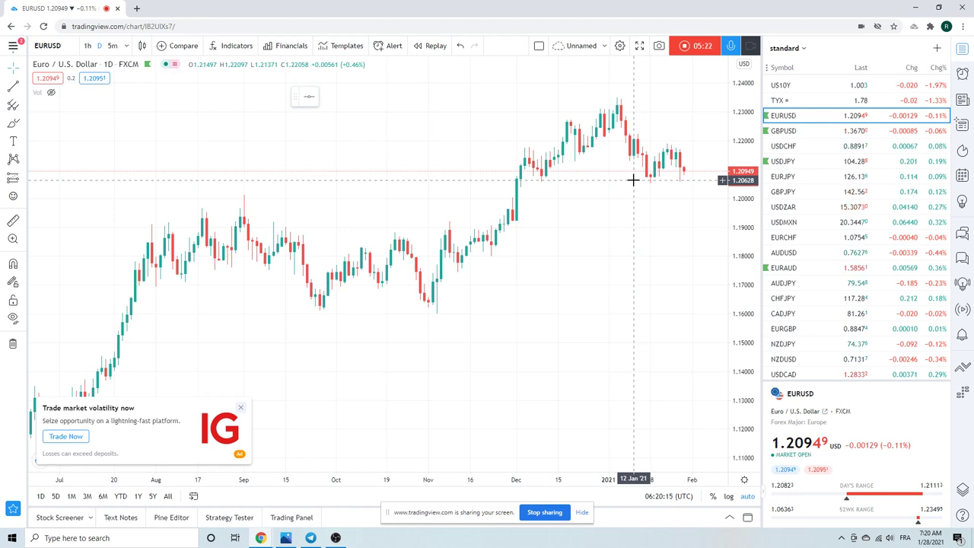
click(784, 147)
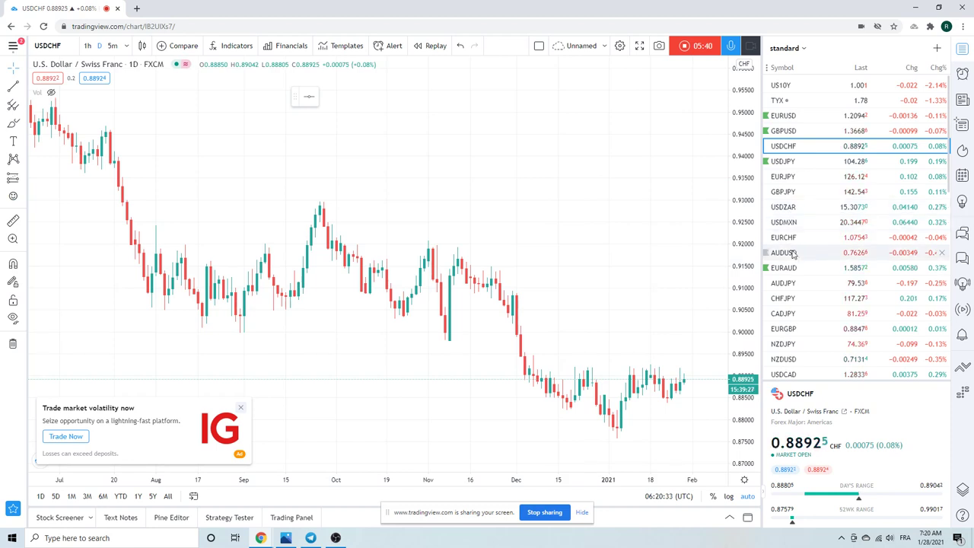
click(795, 211)
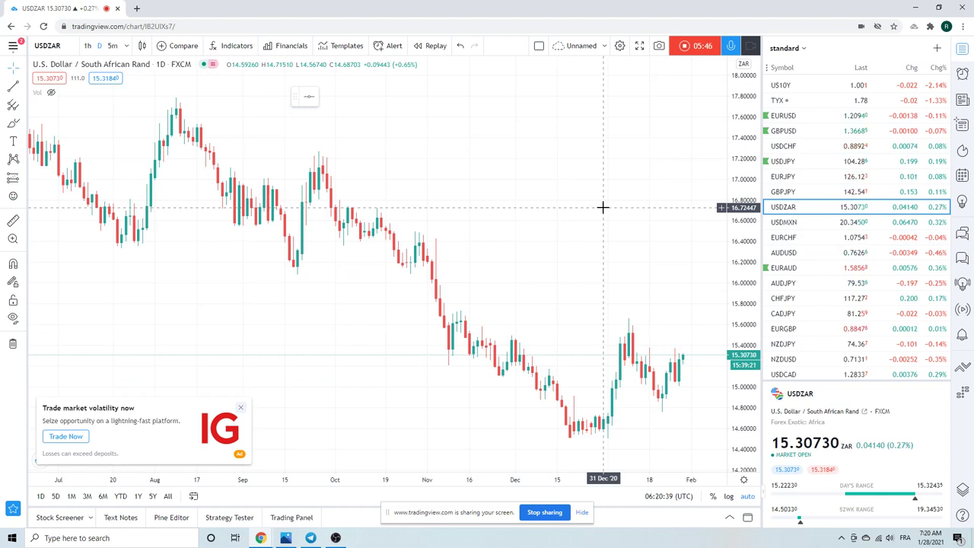
- Zoom the USDZAR daily chart in to roughly September 2020 through January 2021
scroll(500, 300, up, 2)
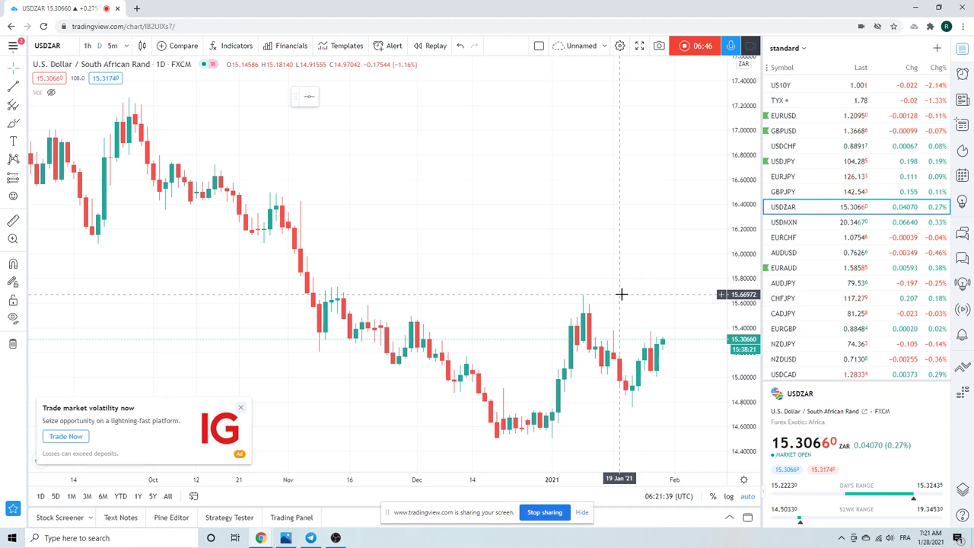
- Step the watchlist selection down from USDZAR to USDMXN with the Down arrow key
key(Down)
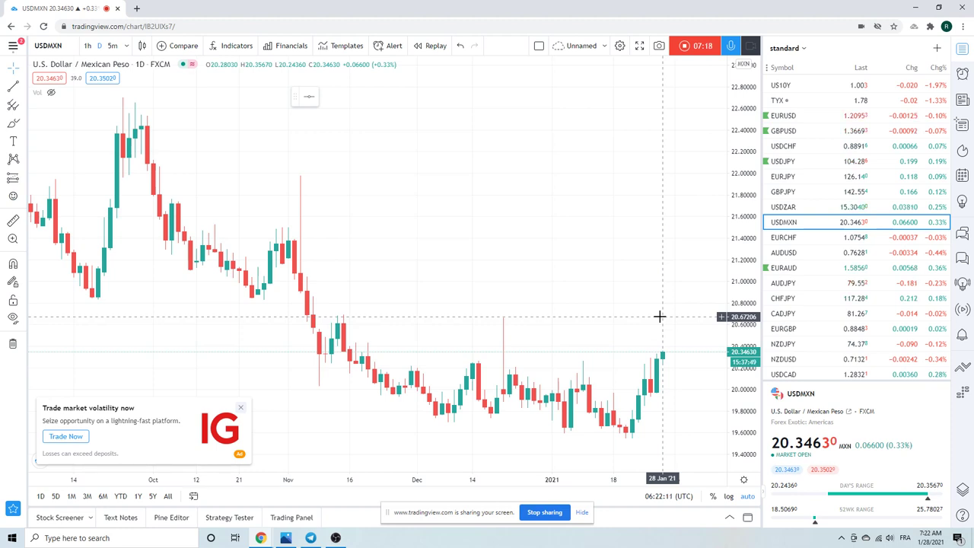
- Load the daily AUDUSD chart, trading near 0.76295, from the watchlist
click(785, 252)
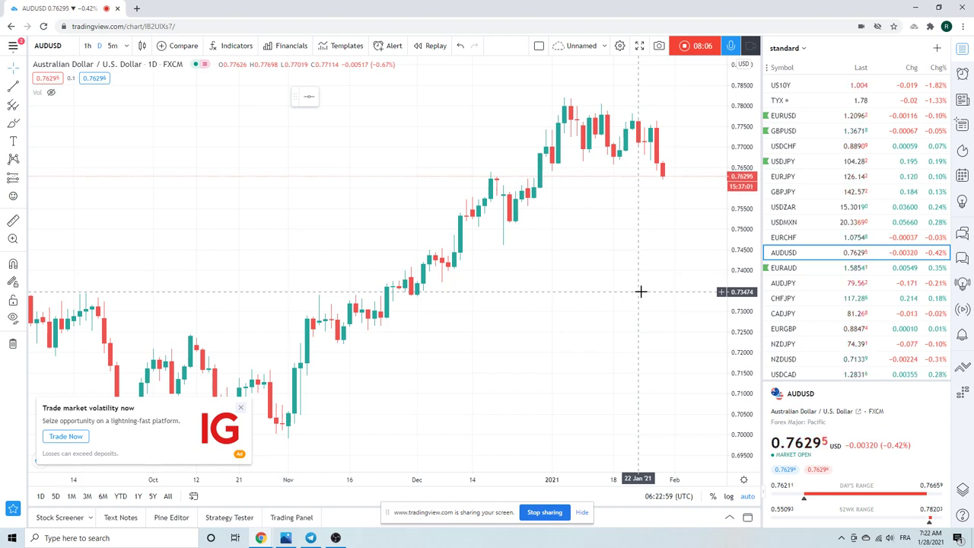
- Zoom the AUDUSD daily chart to span April 2020 through early February 2021
scroll(641, 291, down, 2)
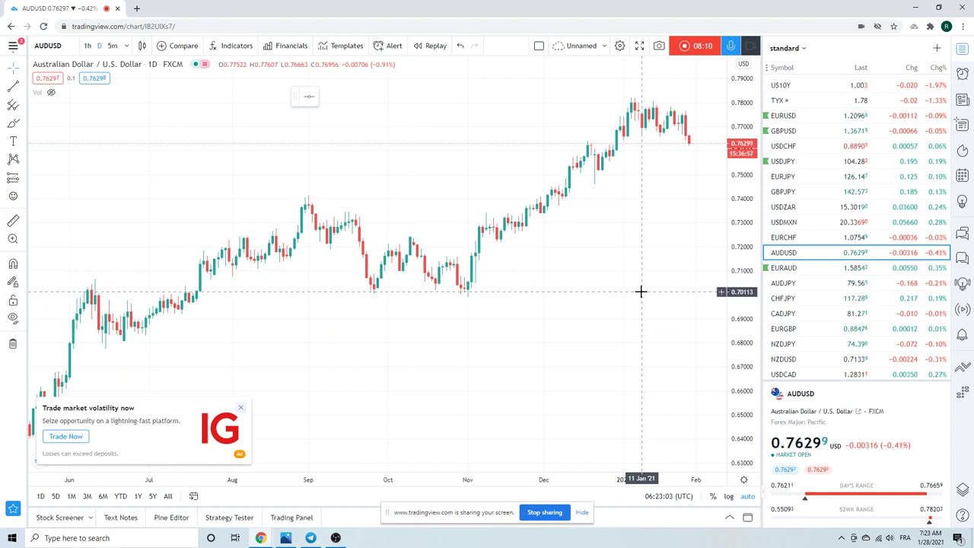
scroll(640, 291, down, 2)
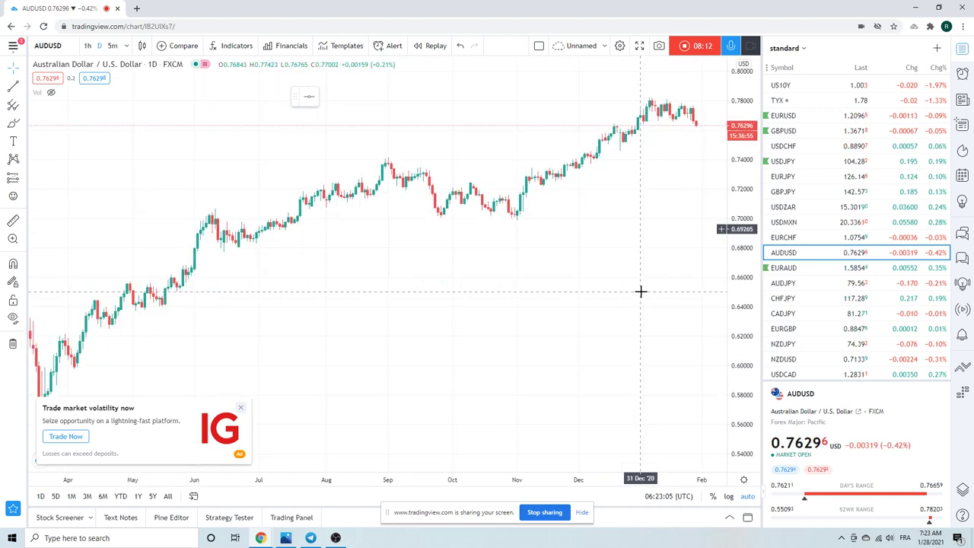
scroll(642, 299, down, 3)
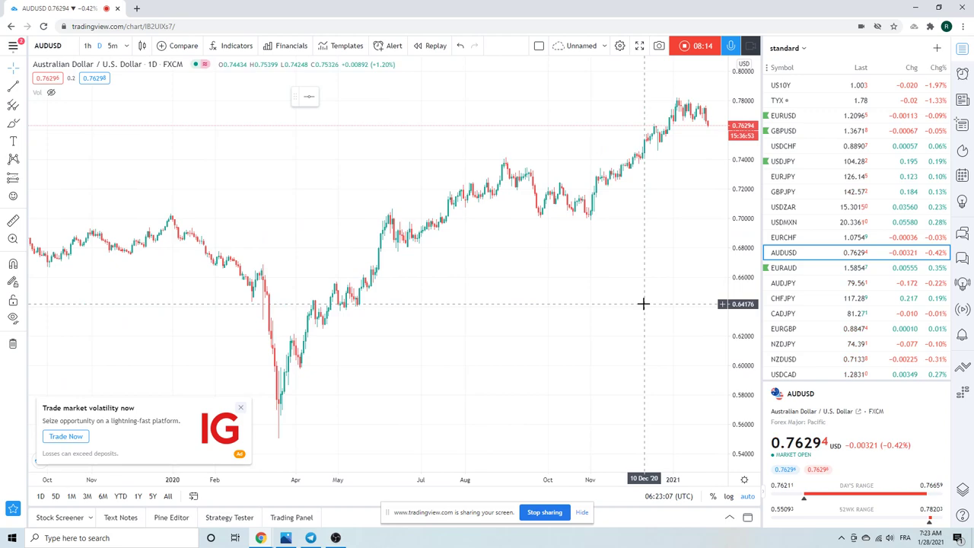
scroll(653, 367, up, 3)
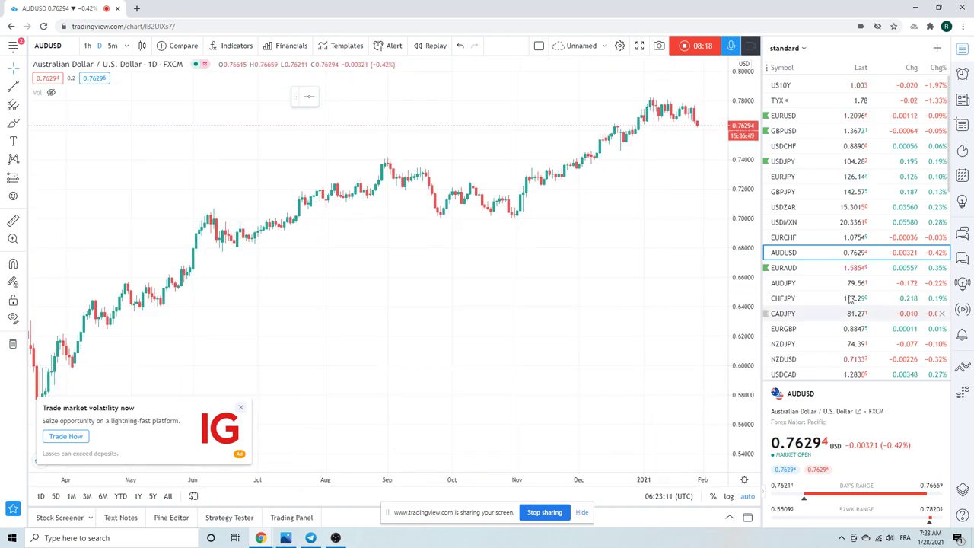
scroll(807, 275, down, 1)
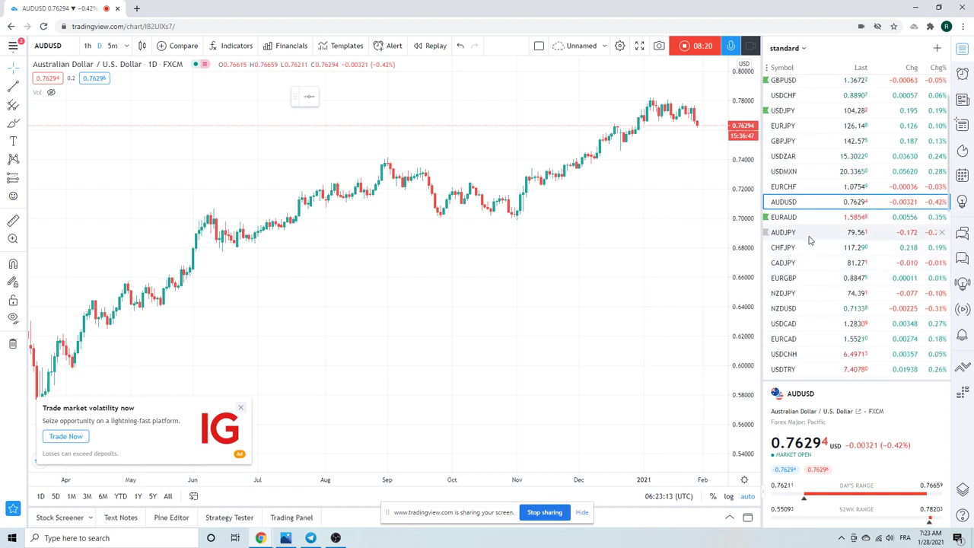
- Load NZDUSD, close the IG ad, and draw an extended line joining the late-May and early-November 2020 lows
click(812, 308)
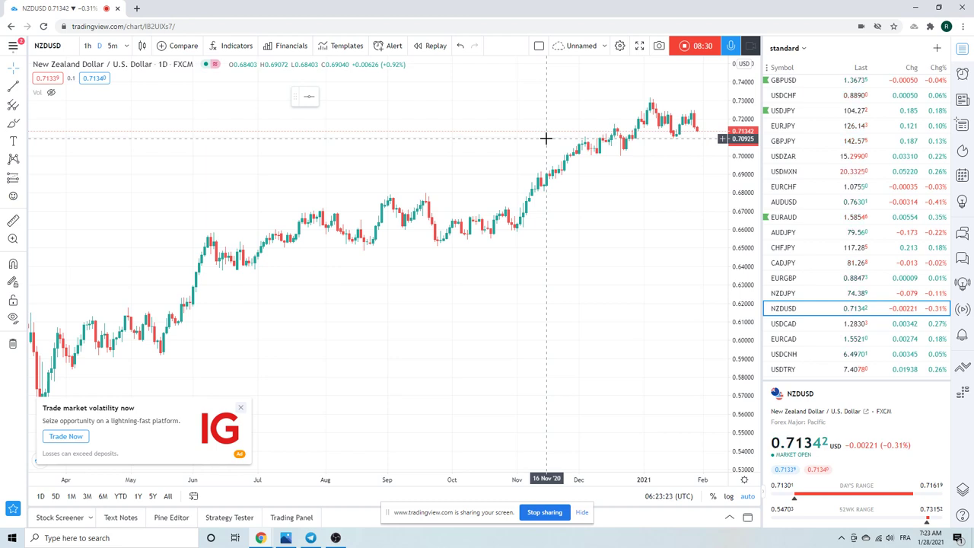
click(242, 407)
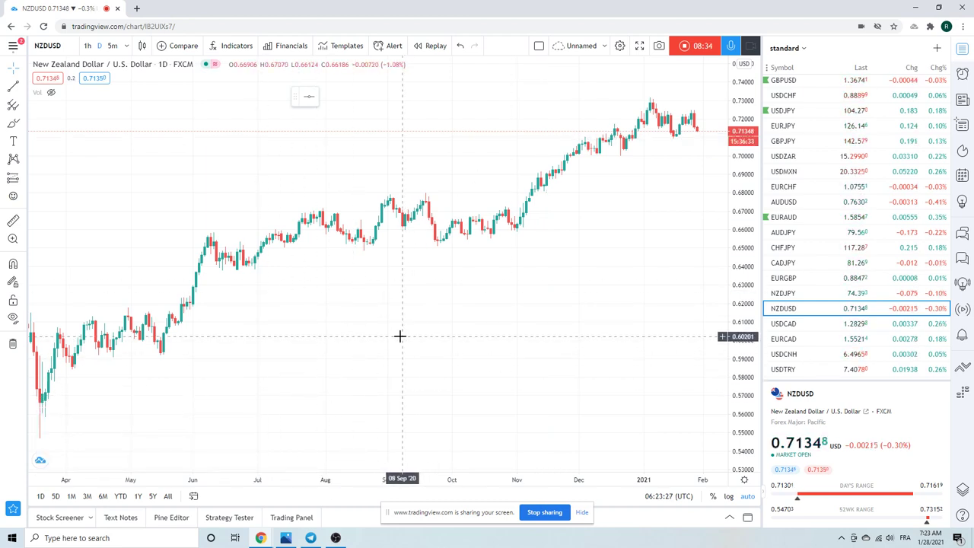
click(23, 89)
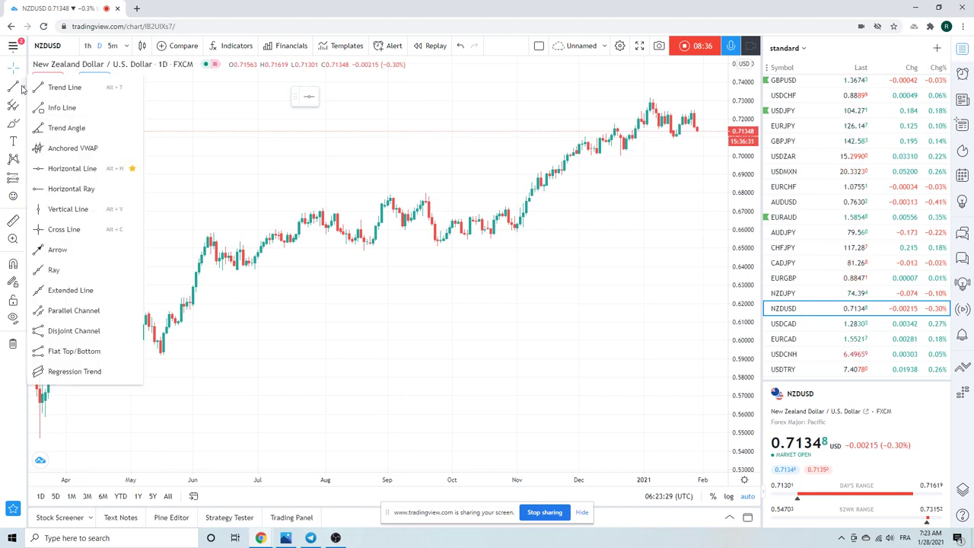
click(80, 291)
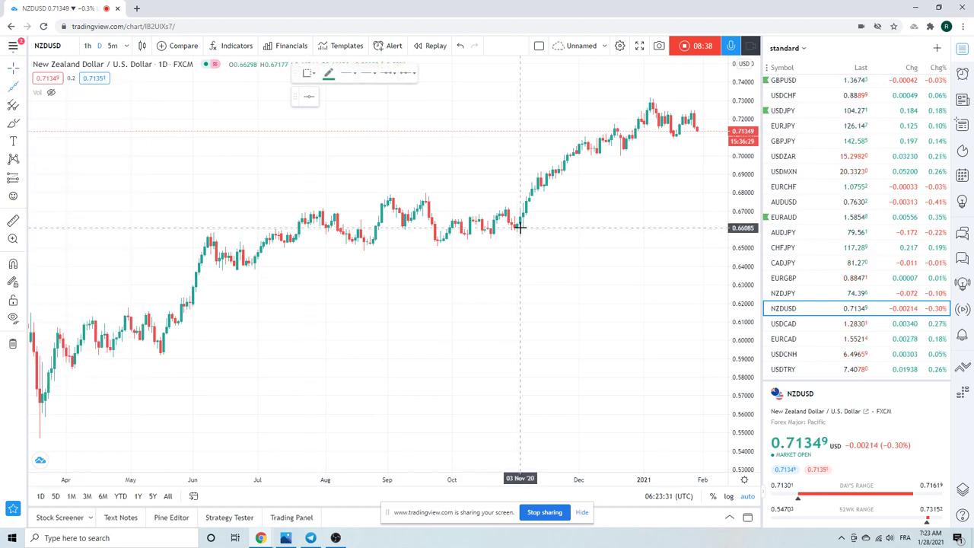
click(517, 230)
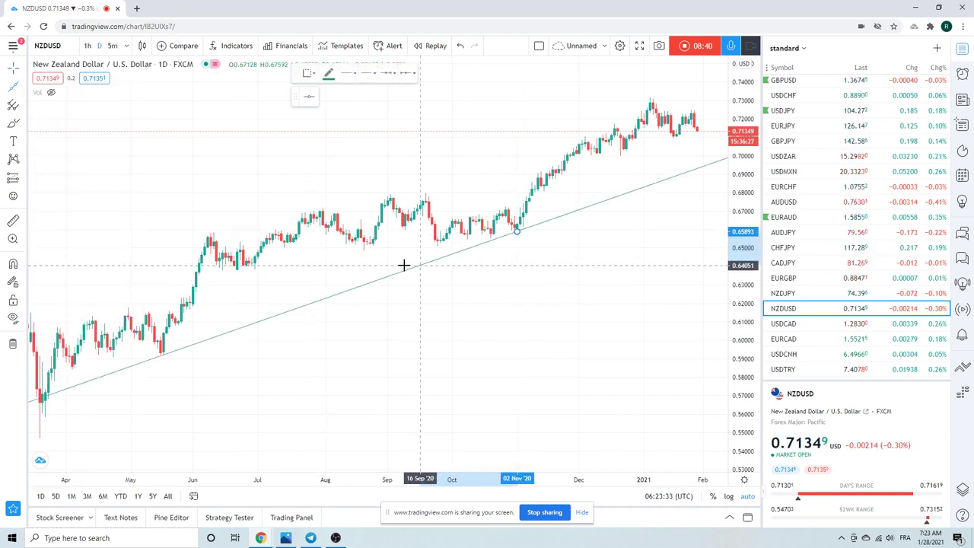
click(191, 372)
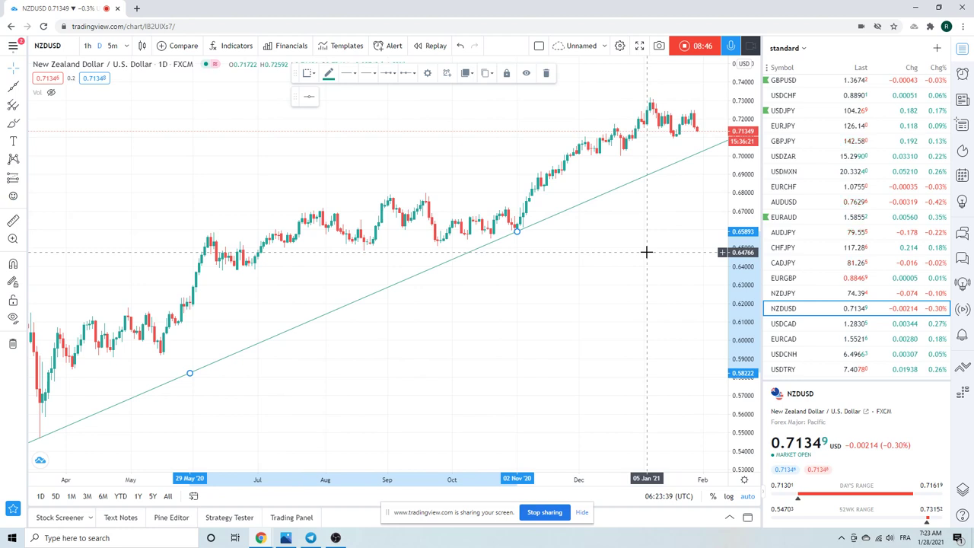
scroll(646, 252, down, 3)
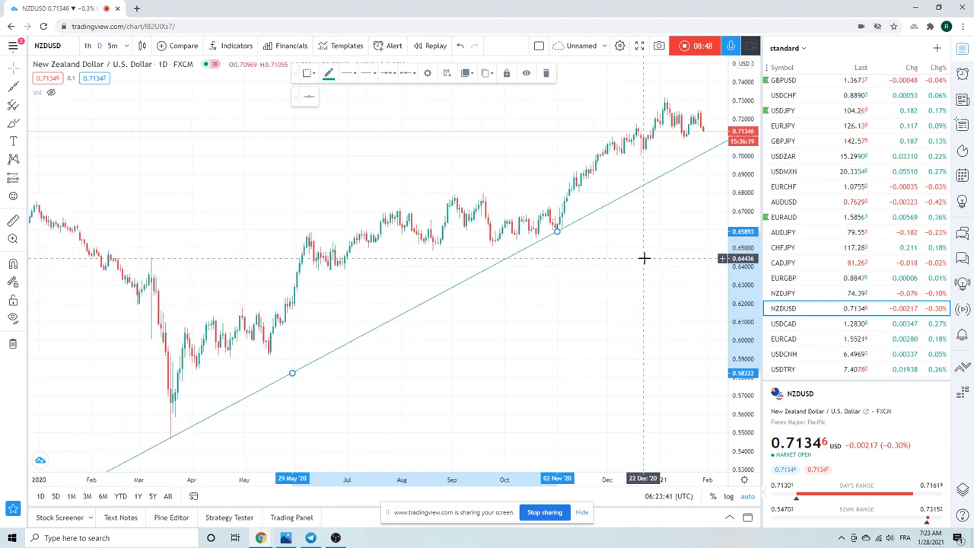
scroll(644, 258, up, 3)
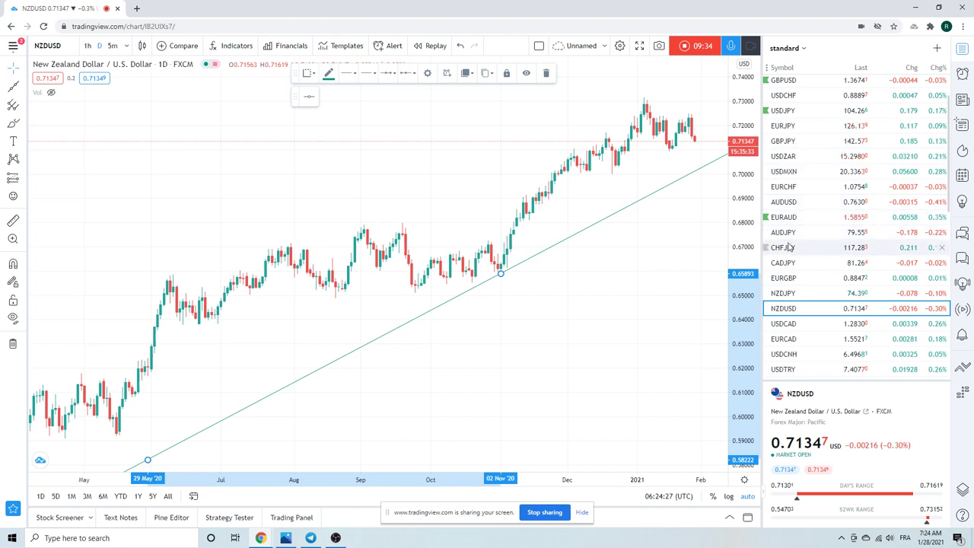
- Load the daily NZDJPY chart, trading near 74.39, from the watchlist
scroll(799, 239, up, 2)
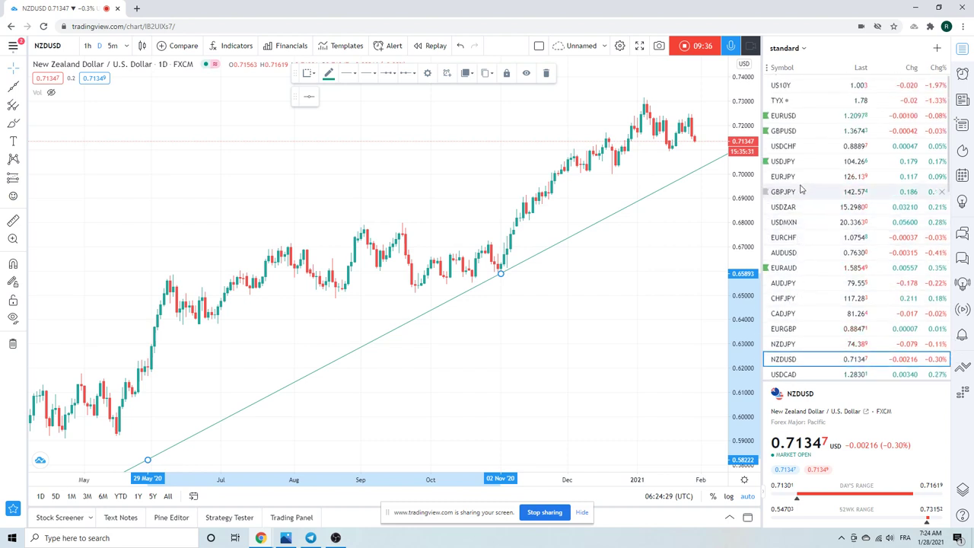
scroll(800, 190, down, 2)
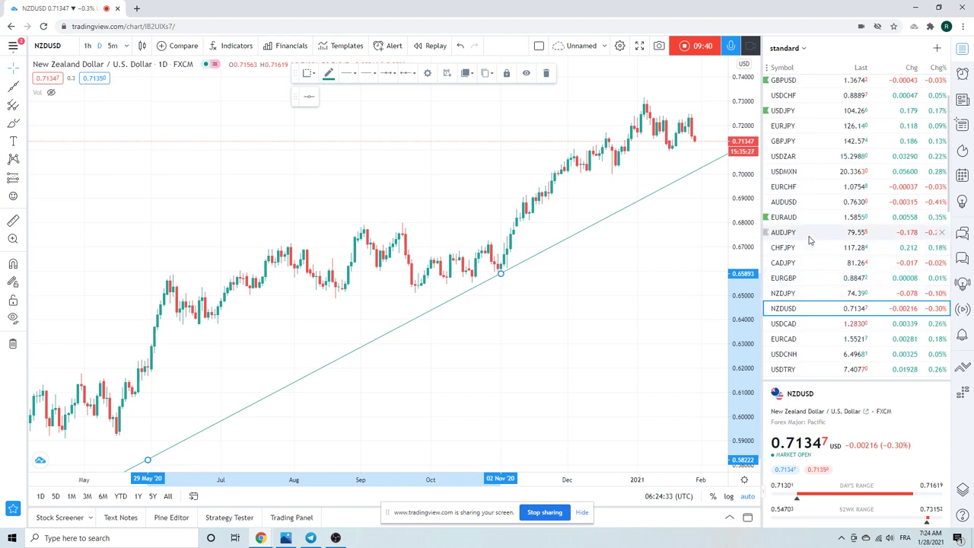
click(785, 295)
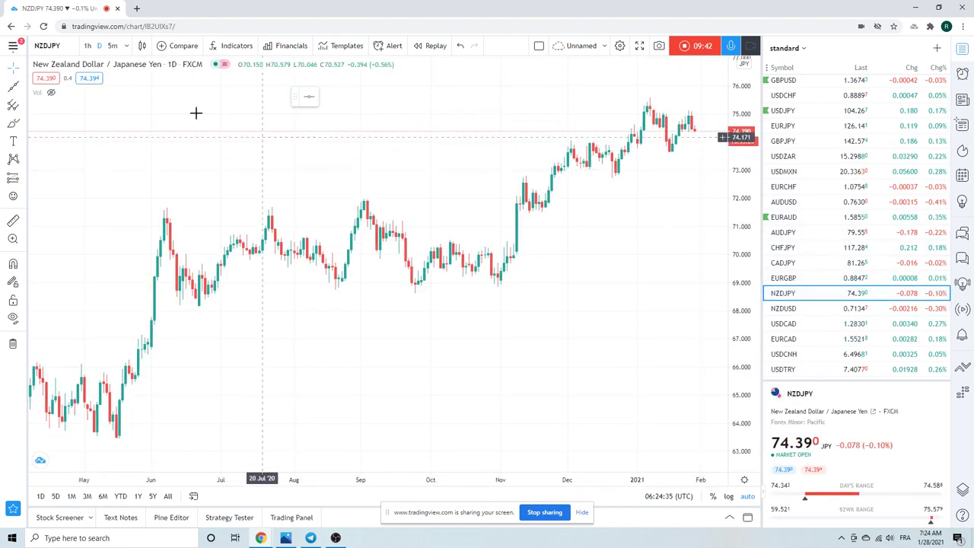
- Switch to 1-hour candles and load Coinbase BTCUSD from the watchlist
click(89, 46)
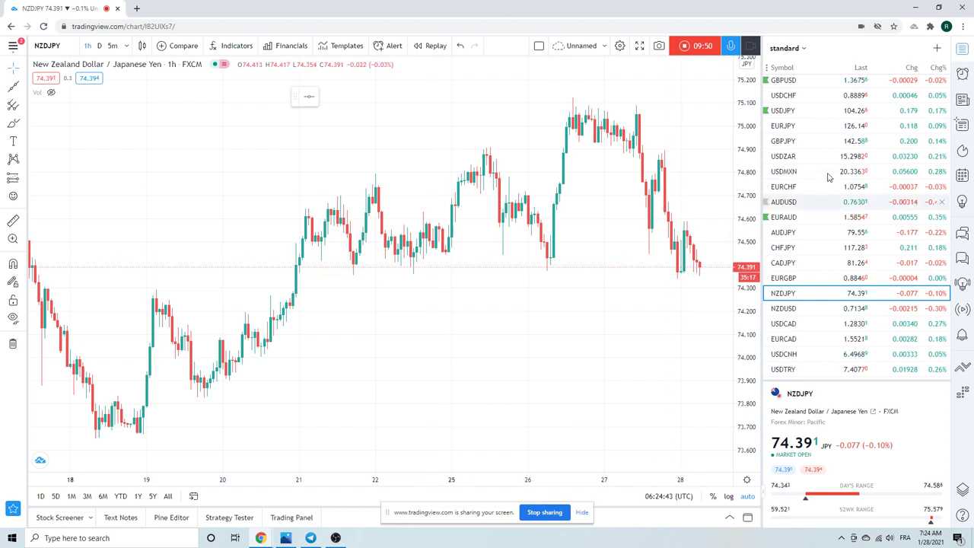
scroll(830, 176, down, 2)
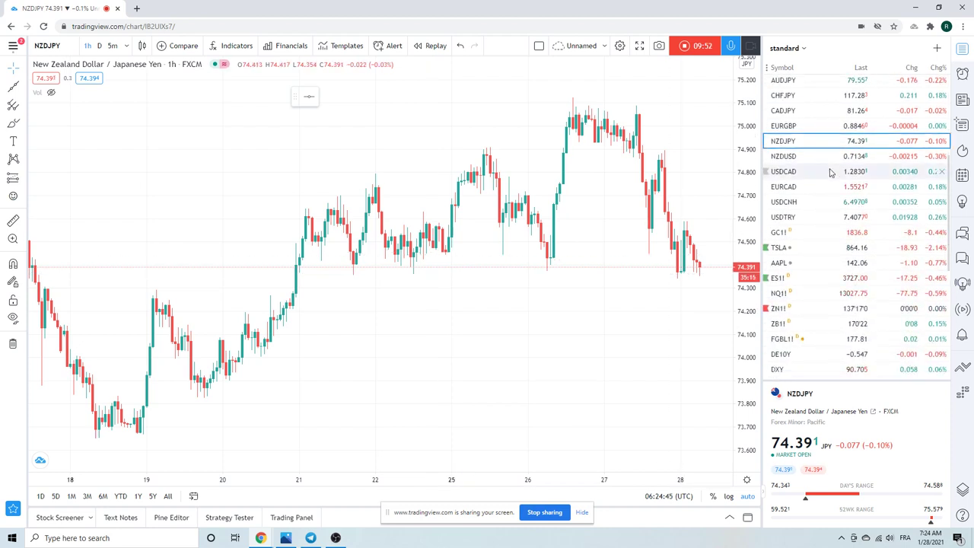
scroll(831, 182, down, 2)
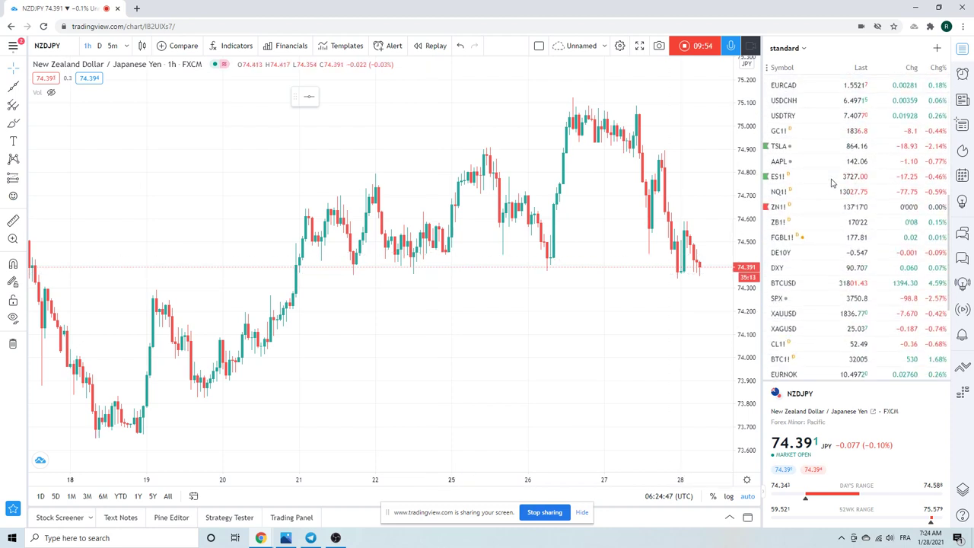
click(793, 284)
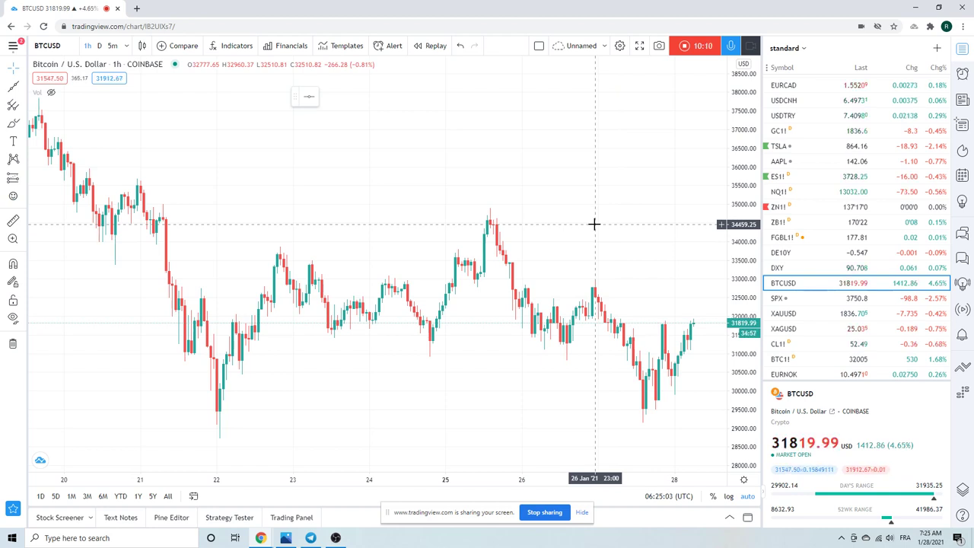
- Zoom the hourly BTCUSD chart in and out to view January's drop from 42,000 to 28,800
scroll(594, 224, down, 4)
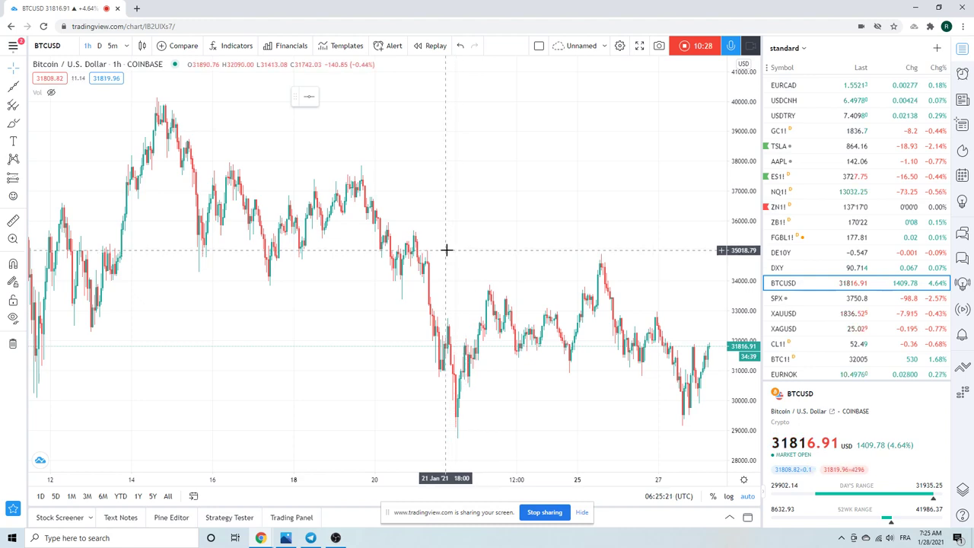
scroll(441, 250, up, 2)
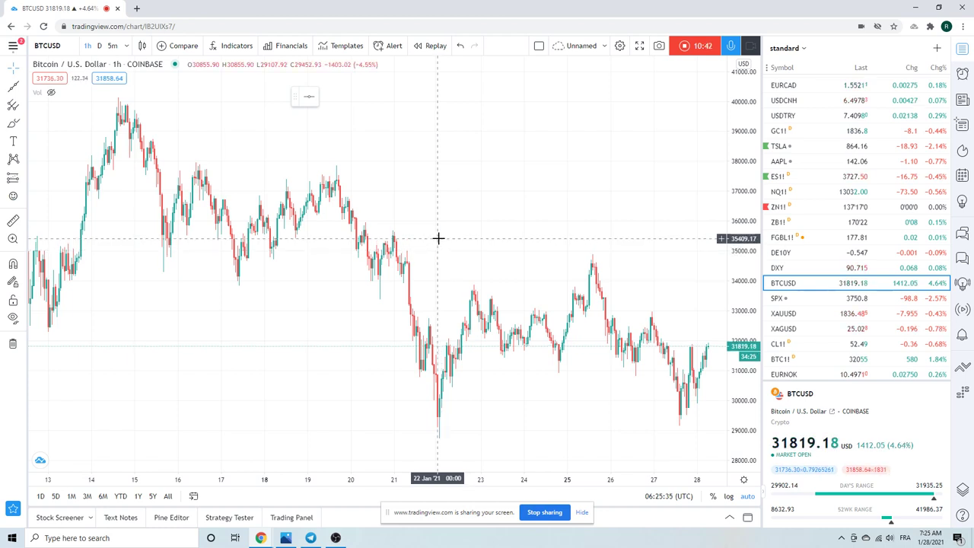
scroll(438, 238, up, 3)
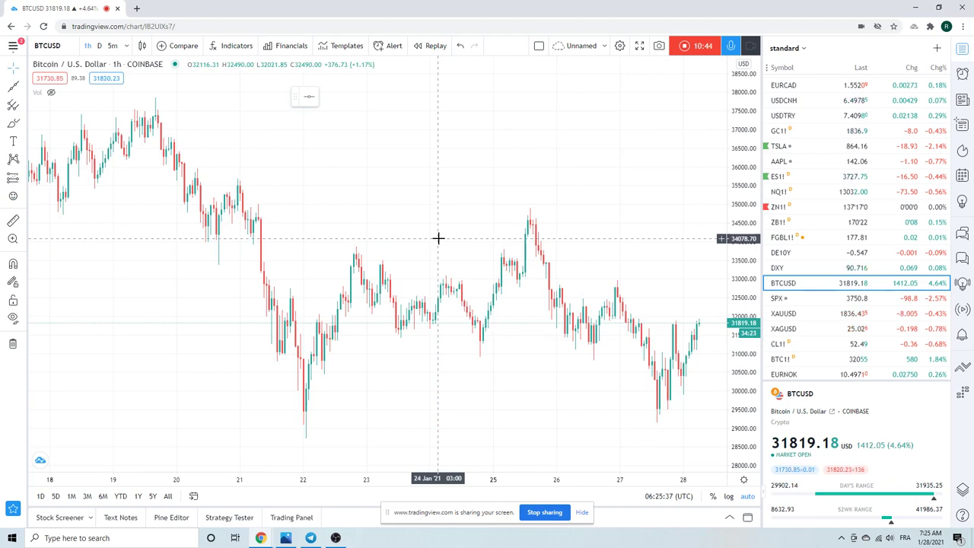
scroll(438, 238, down, 1)
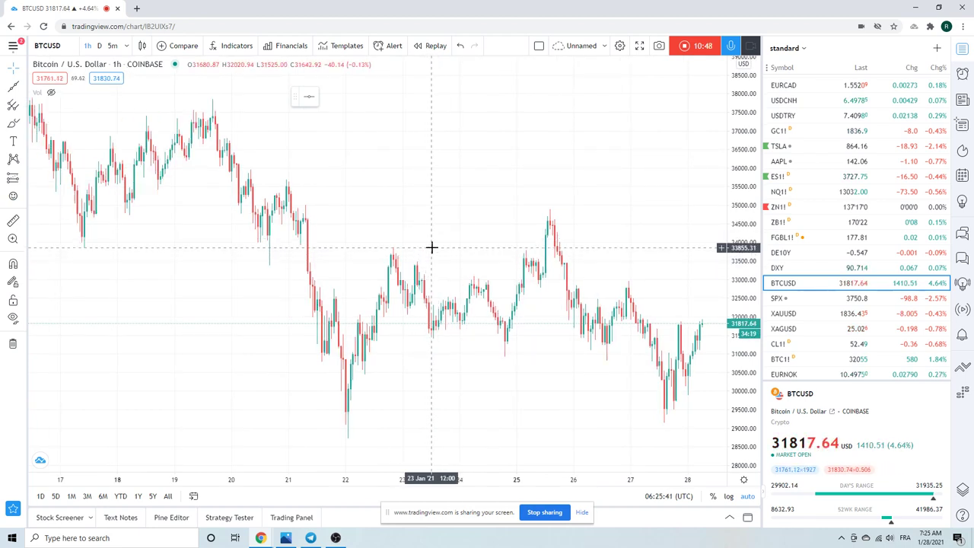
scroll(431, 247, down, 3)
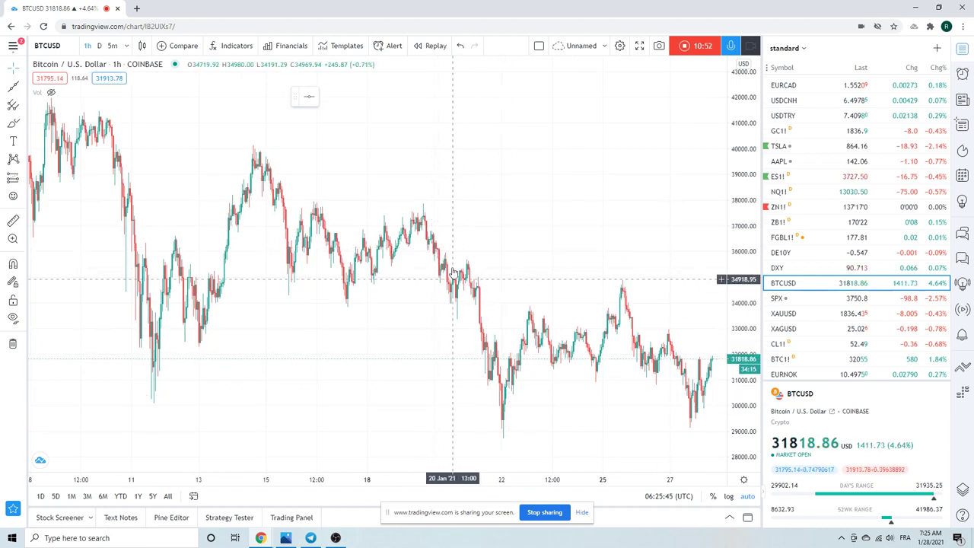
- Switch BTCUSD to daily candles and zoom to show October 2020 through late January 2021
click(99, 46)
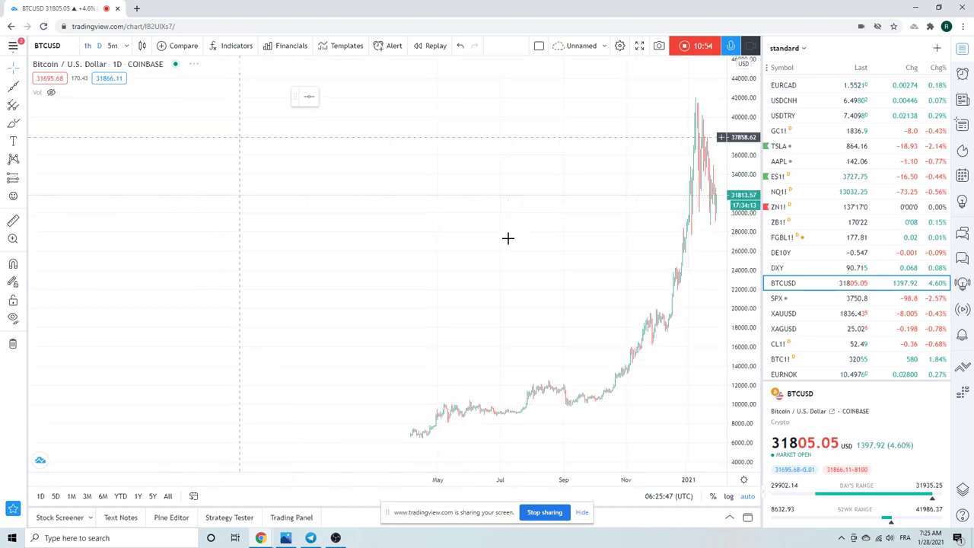
scroll(541, 265, up, 6)
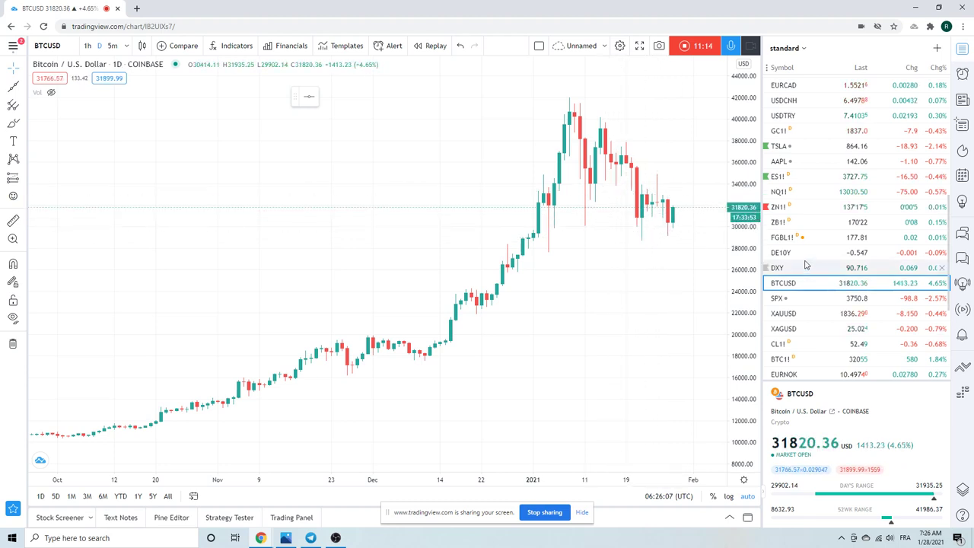
scroll(807, 264, down, 5)
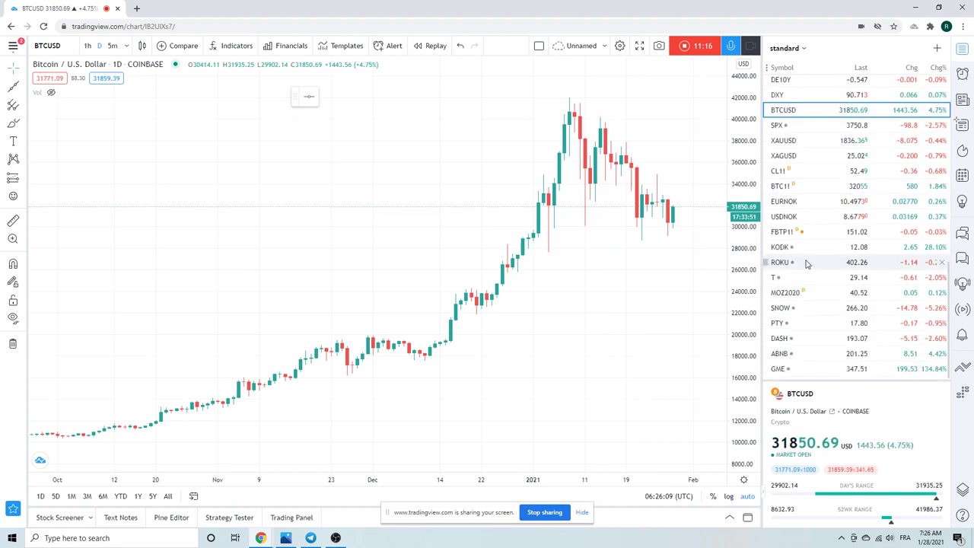
- Load GameStop (GME) and zoom its daily chart to review January's surge to 347.51
click(789, 370)
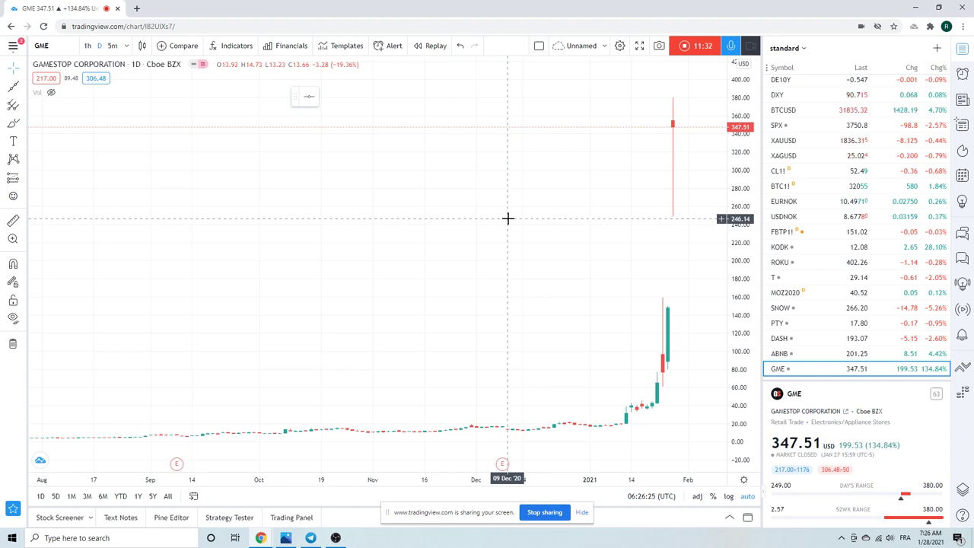
scroll(507, 218, down, 5)
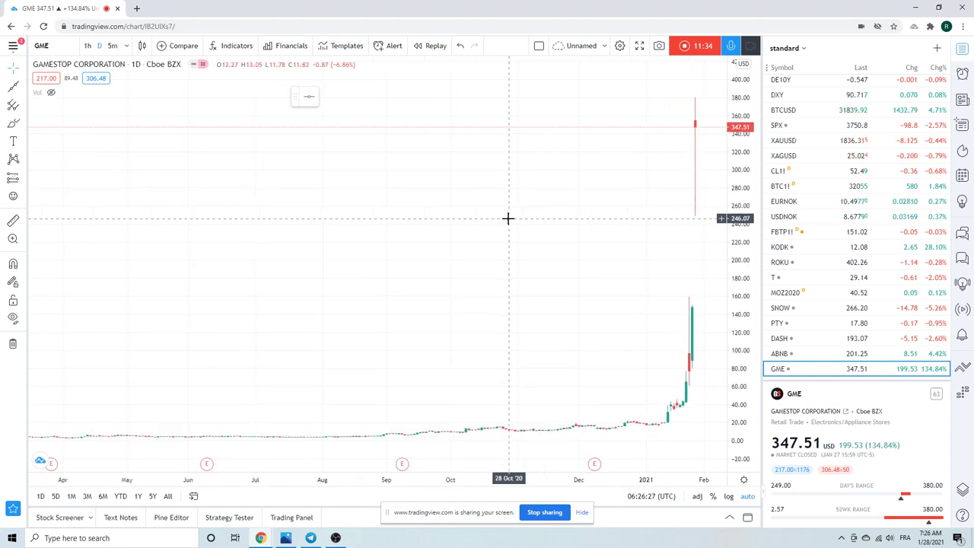
scroll(508, 219, up, 3)
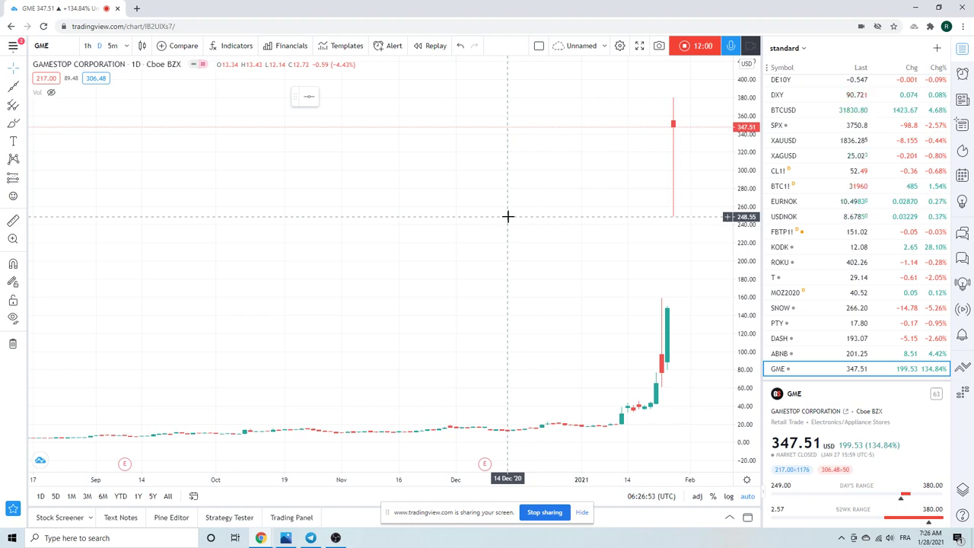
scroll(507, 217, down, 2)
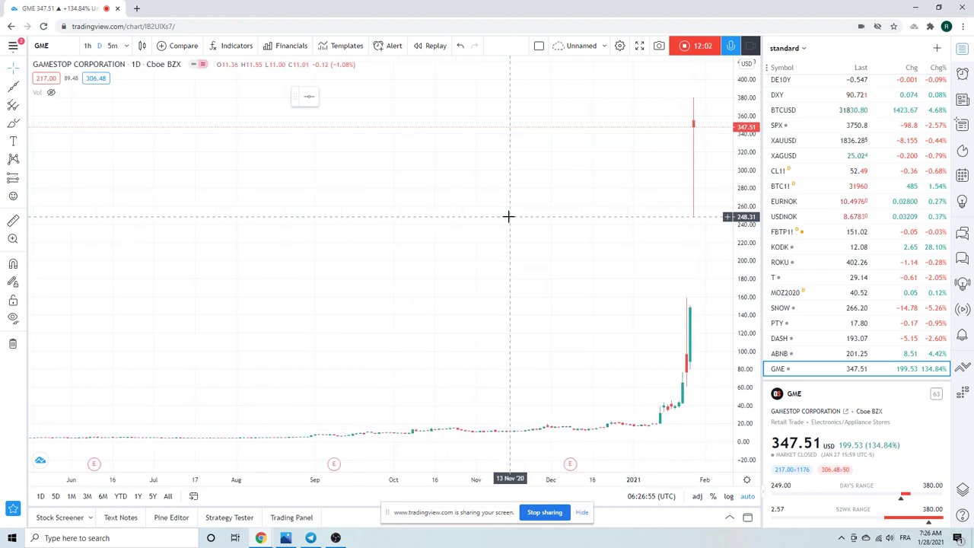
scroll(508, 216, up, 2)
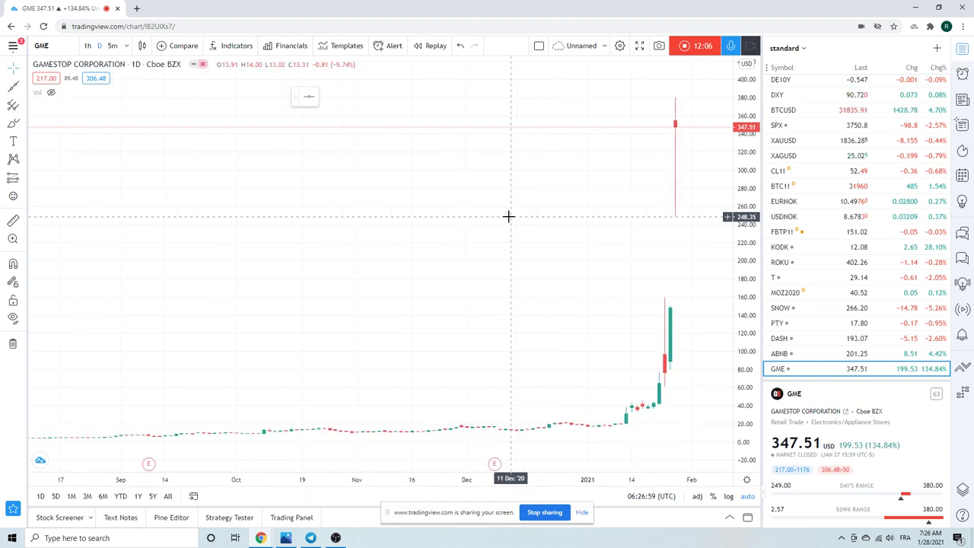
scroll(509, 217, down, 3)
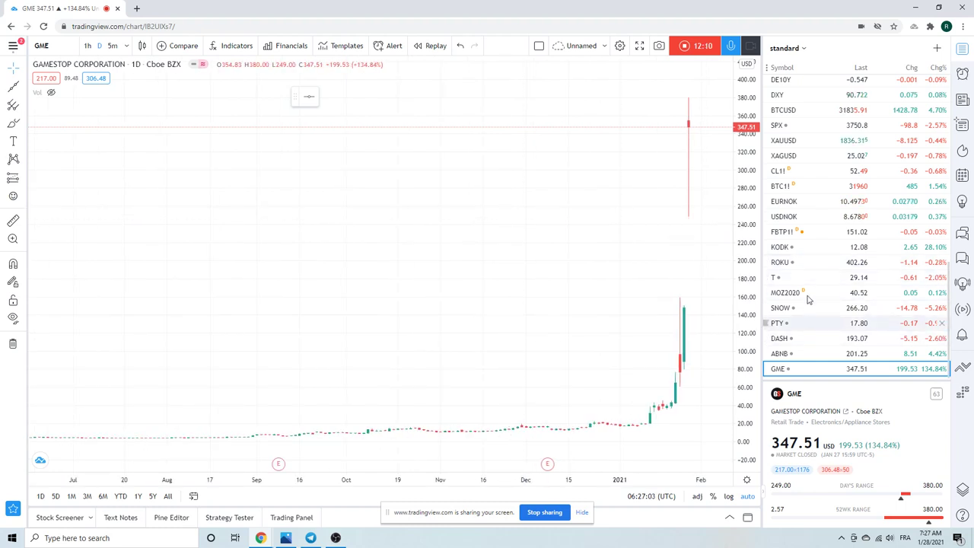
scroll(819, 314, up, 3)
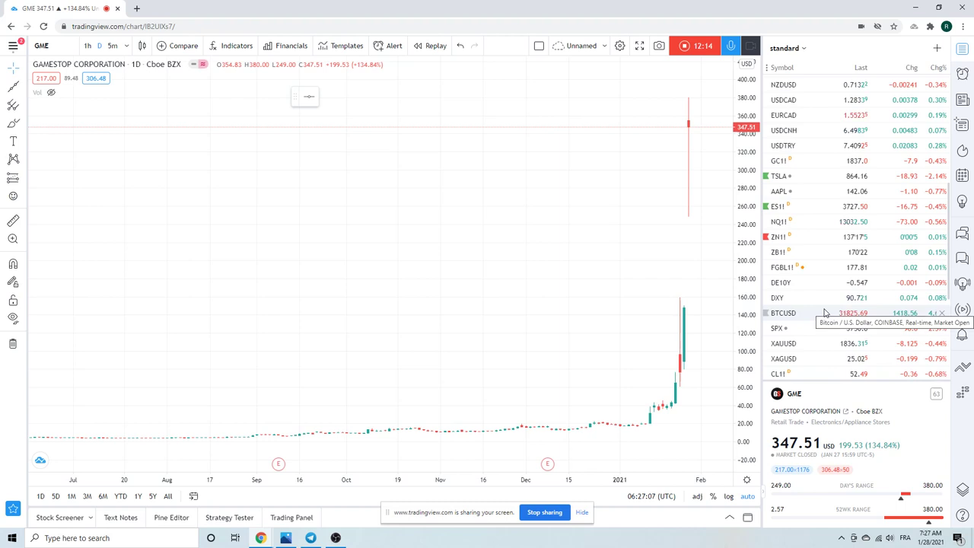
- Return to the daily ES1! S&P 500 E-mini futures chart, trading at 3727.00
scroll(842, 303, up, 2)
scroll(843, 303, up, 3)
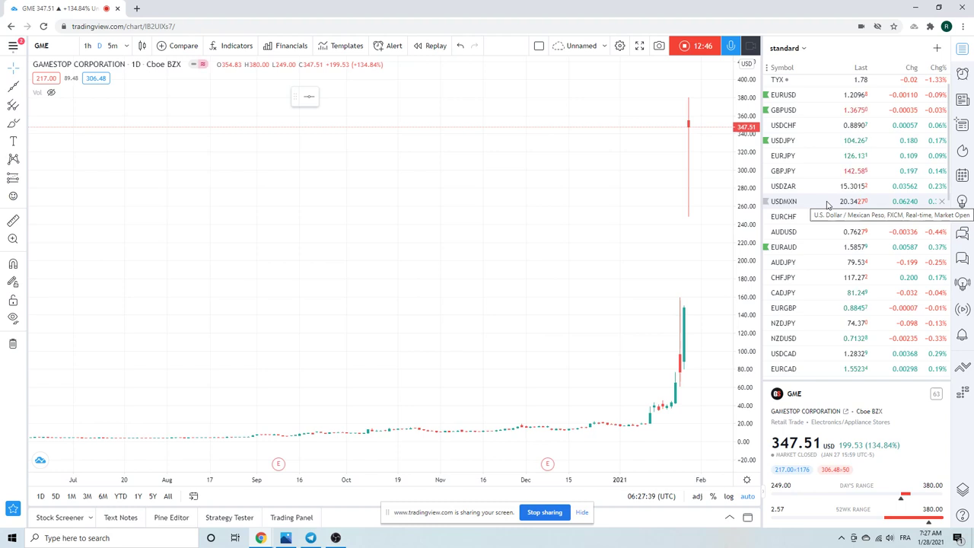
scroll(822, 213, down, 5)
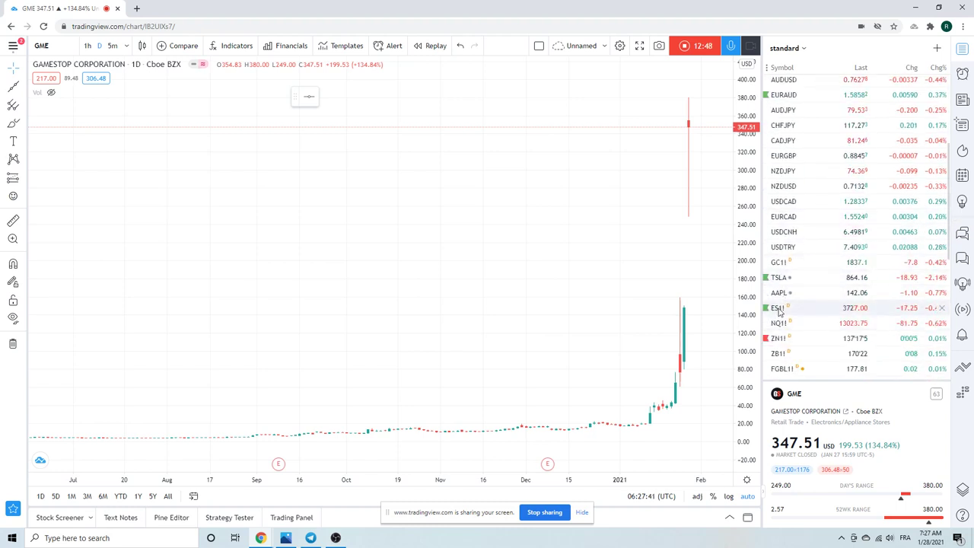
click(780, 307)
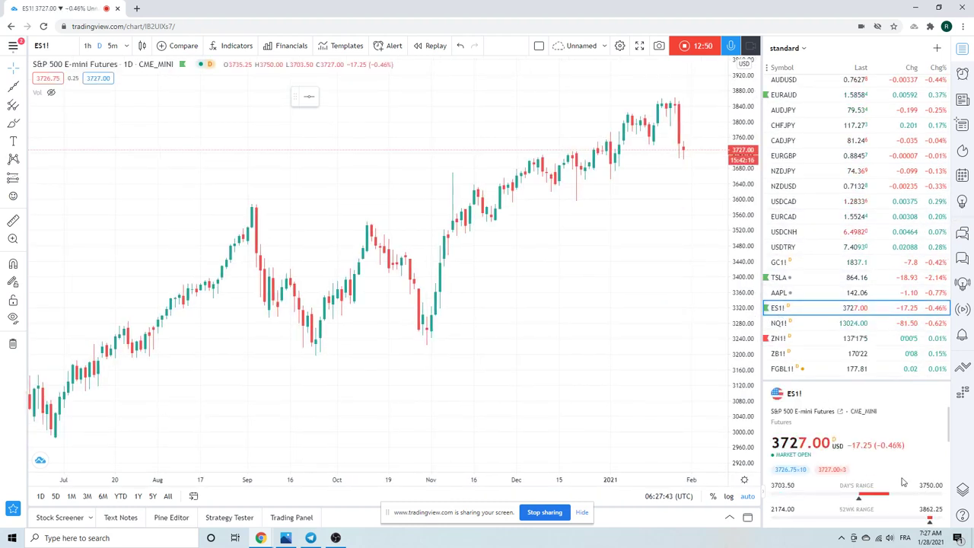